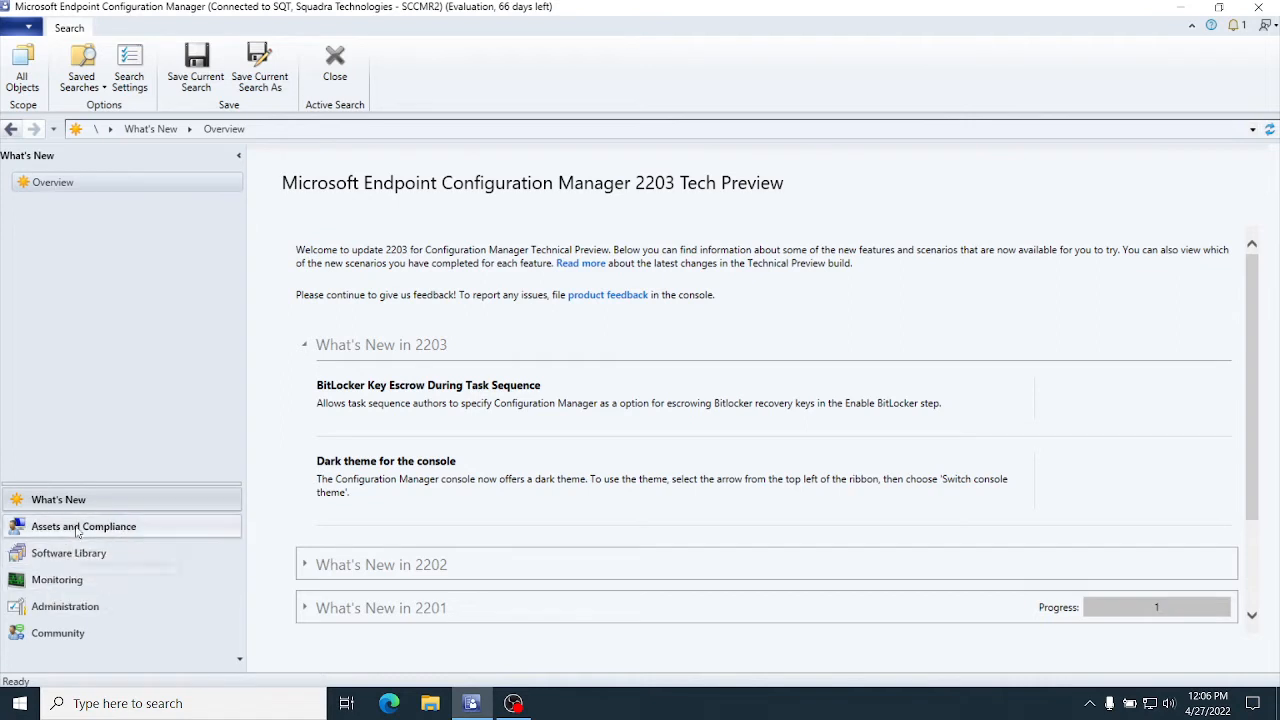
Step: Open the Removable Media Policies node under Endpoint Protection in the Assets and Compliance workspace
click(80, 528)
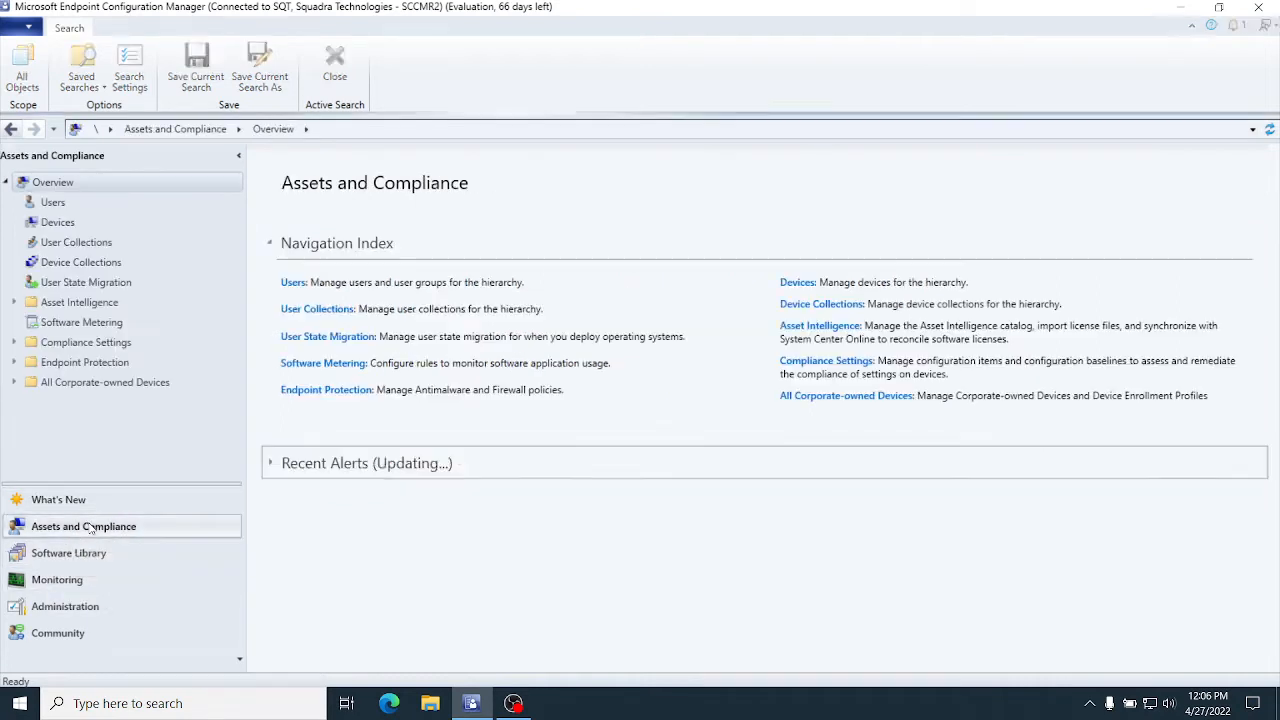
click(15, 363)
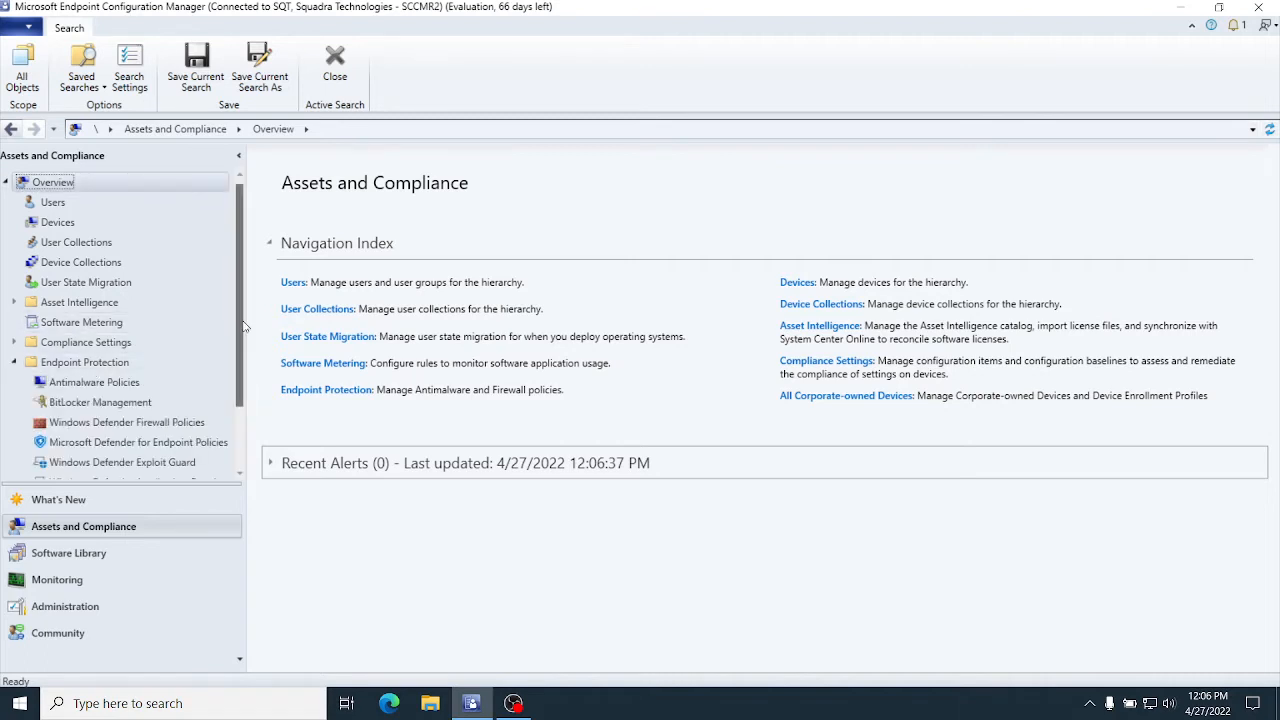
drag(242, 325, 241, 400)
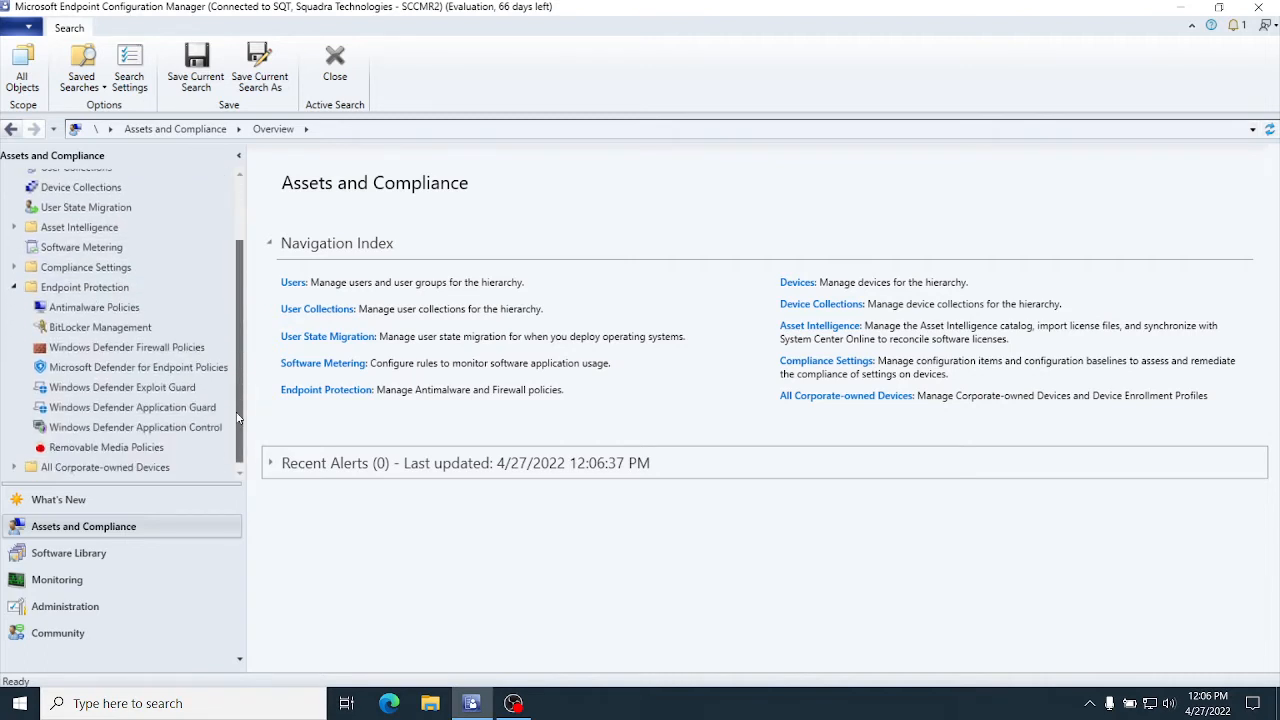
click(106, 448)
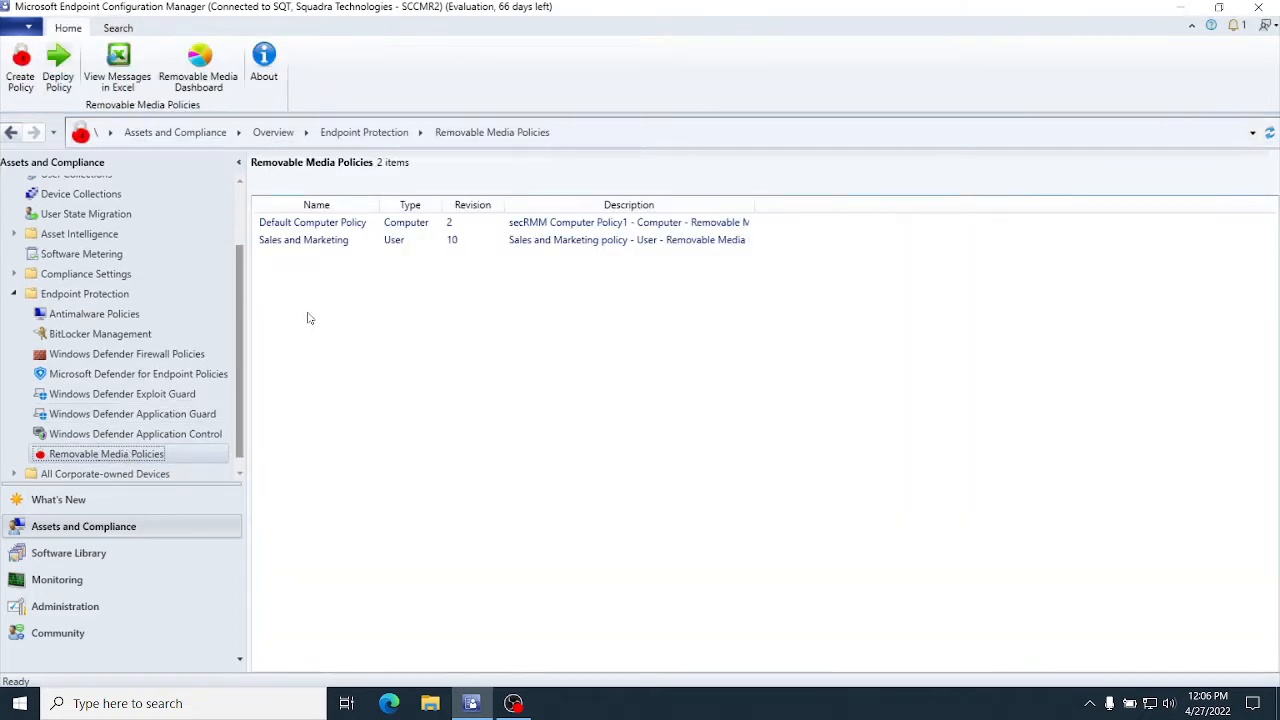
Step: View the removable media messages in Excel and get all existing data with SCCM Status Messages as the data source
click(118, 70)
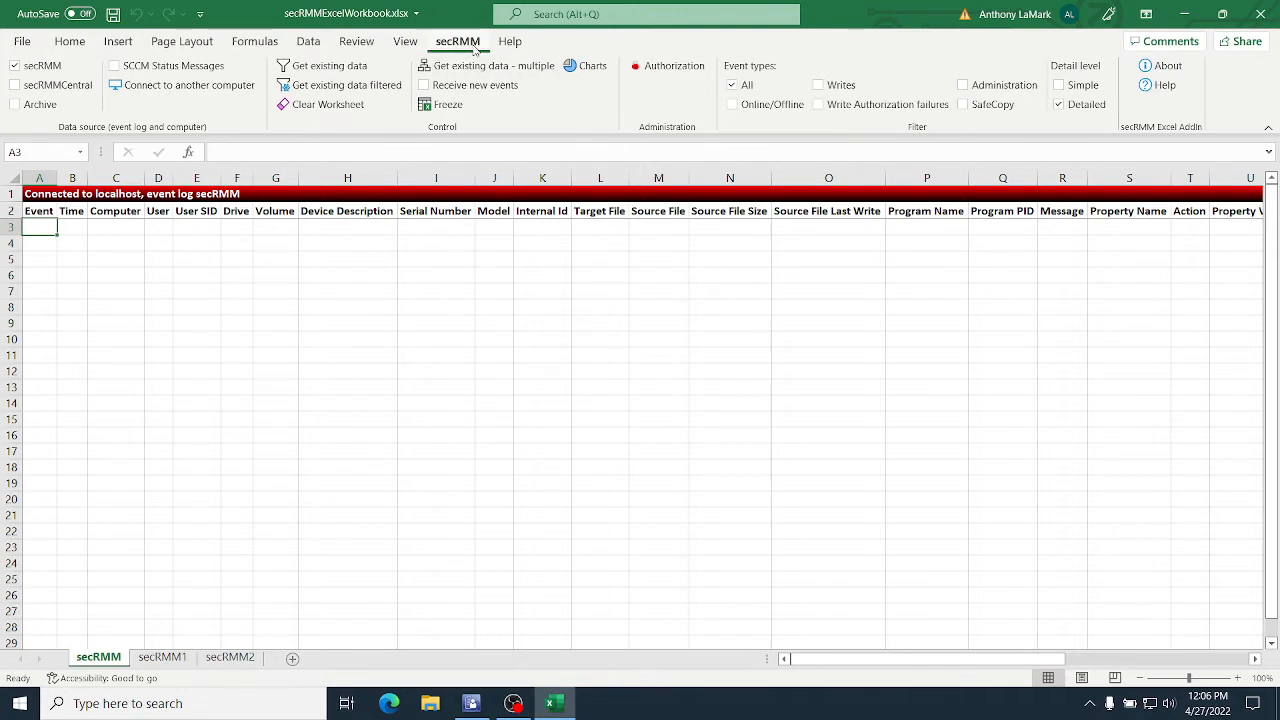
click(115, 66)
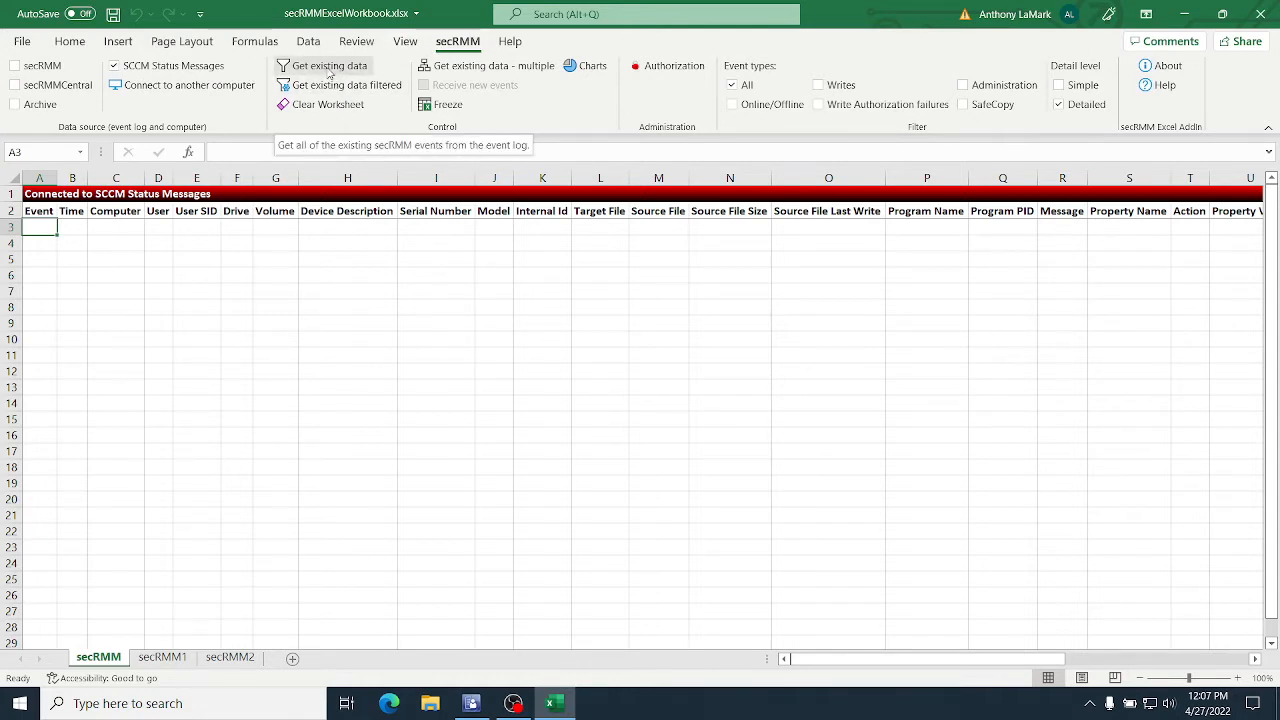
click(329, 70)
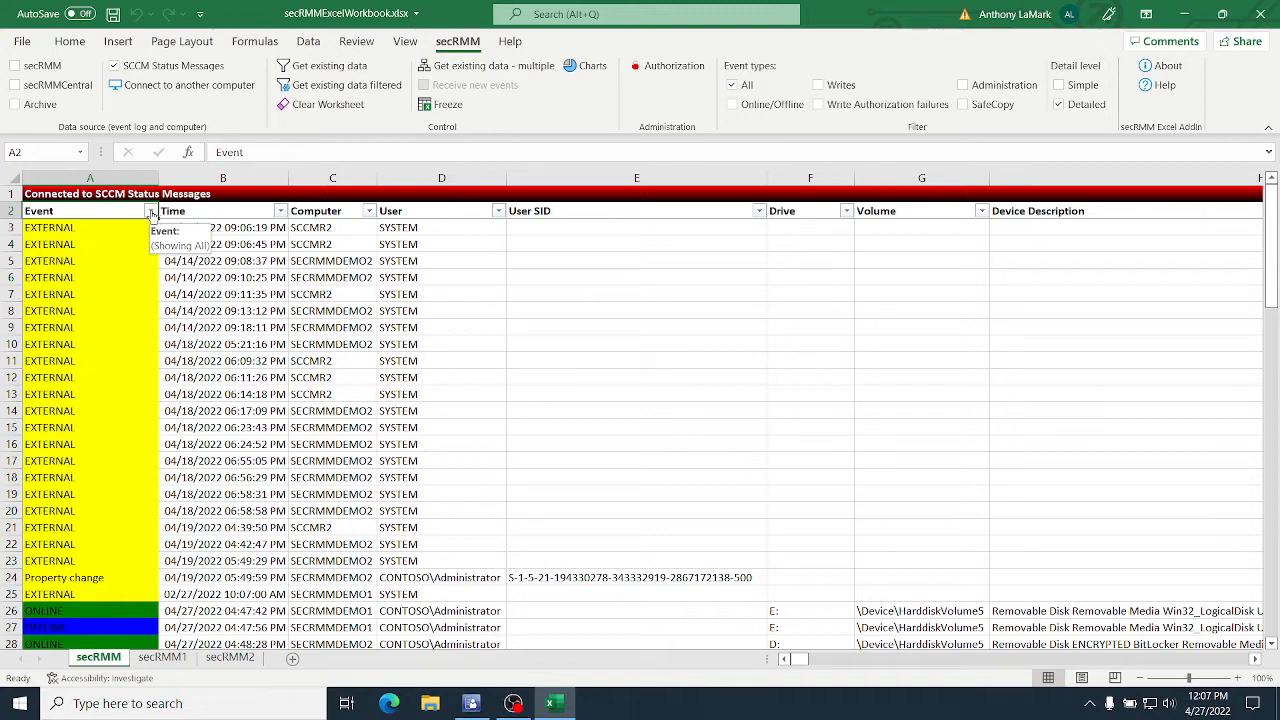
Step: Filter the Event column to exclude Configuration change, EXTERNAL, Property change and blank entries
click(151, 211)
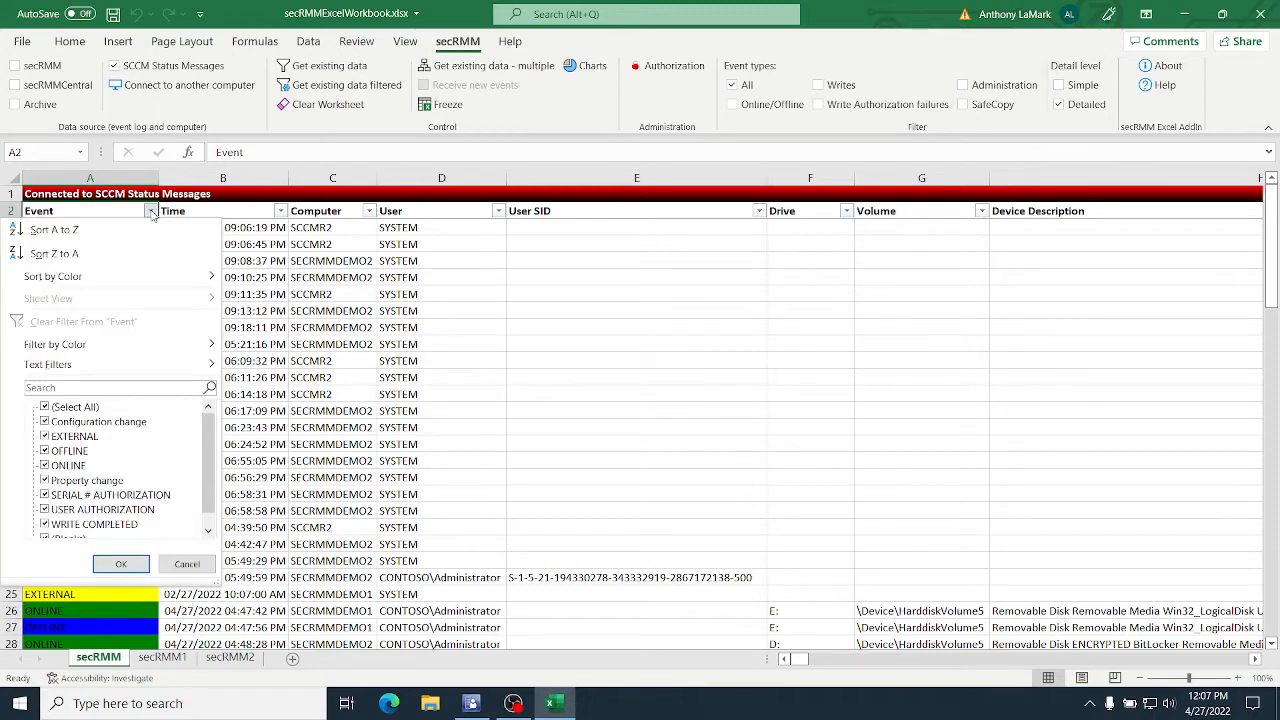
click(45, 423)
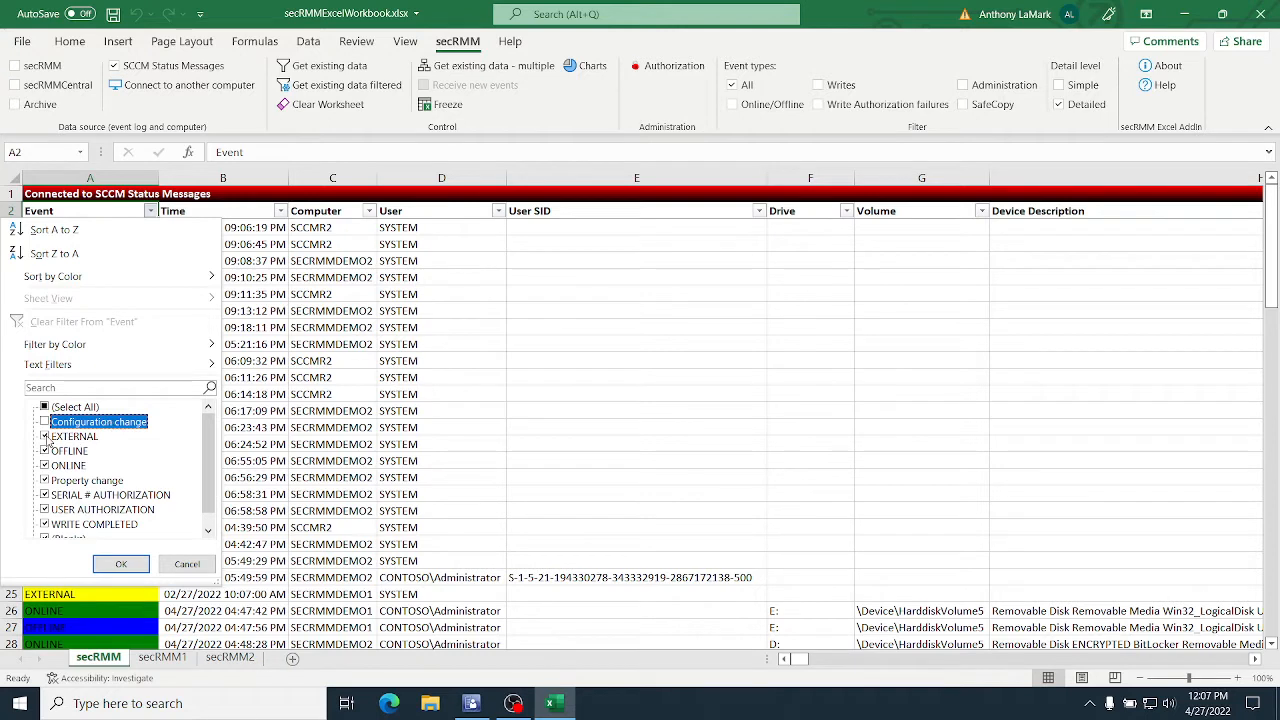
click(45, 437)
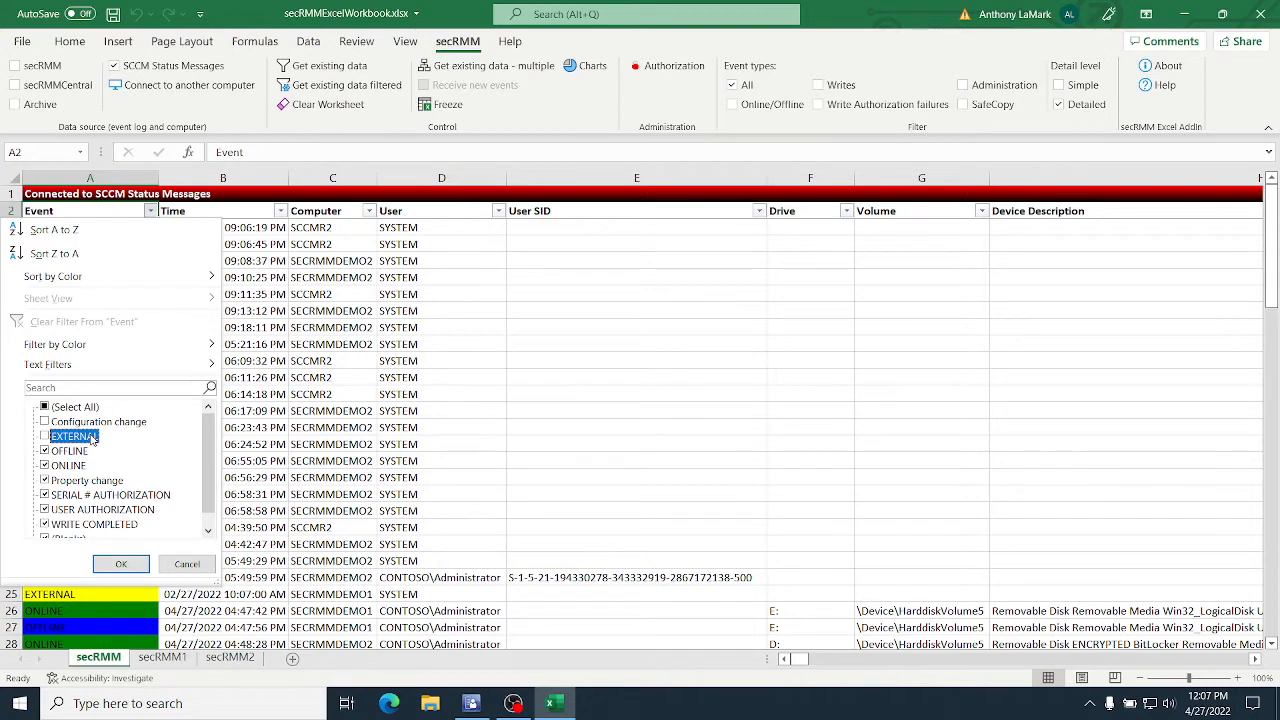
click(45, 481)
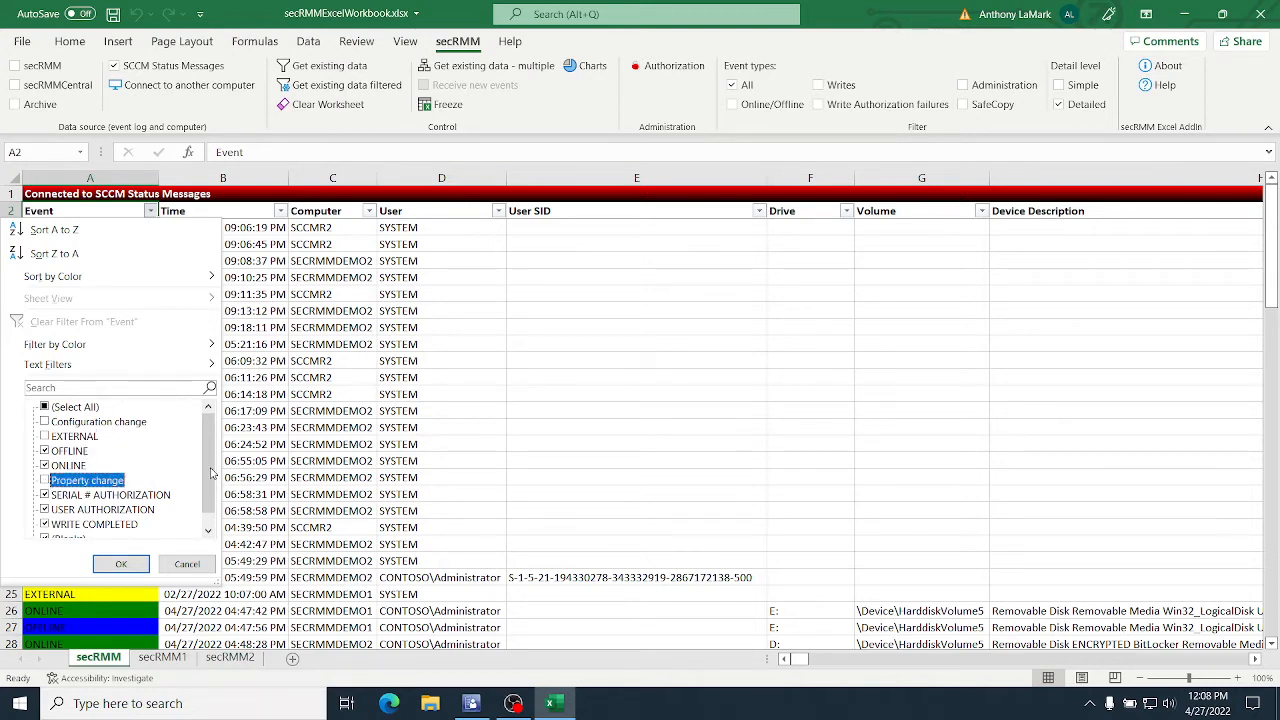
scroll(210, 470, down, 1)
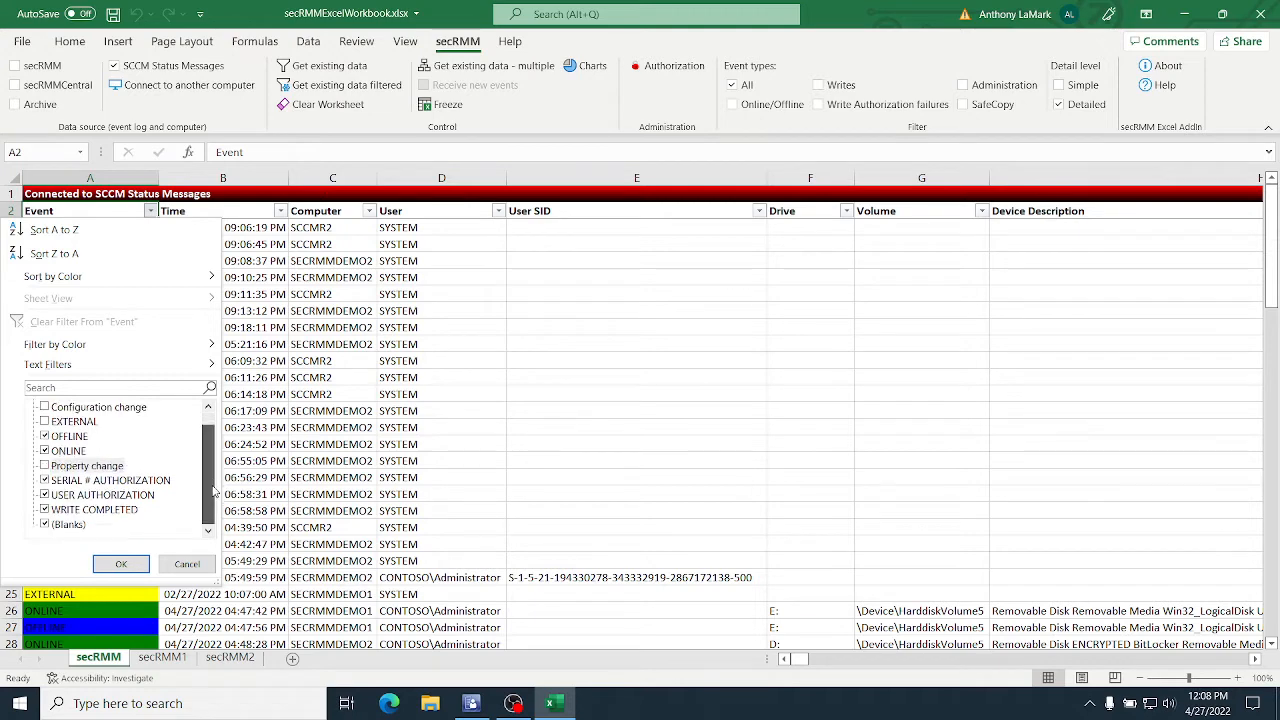
click(45, 525)
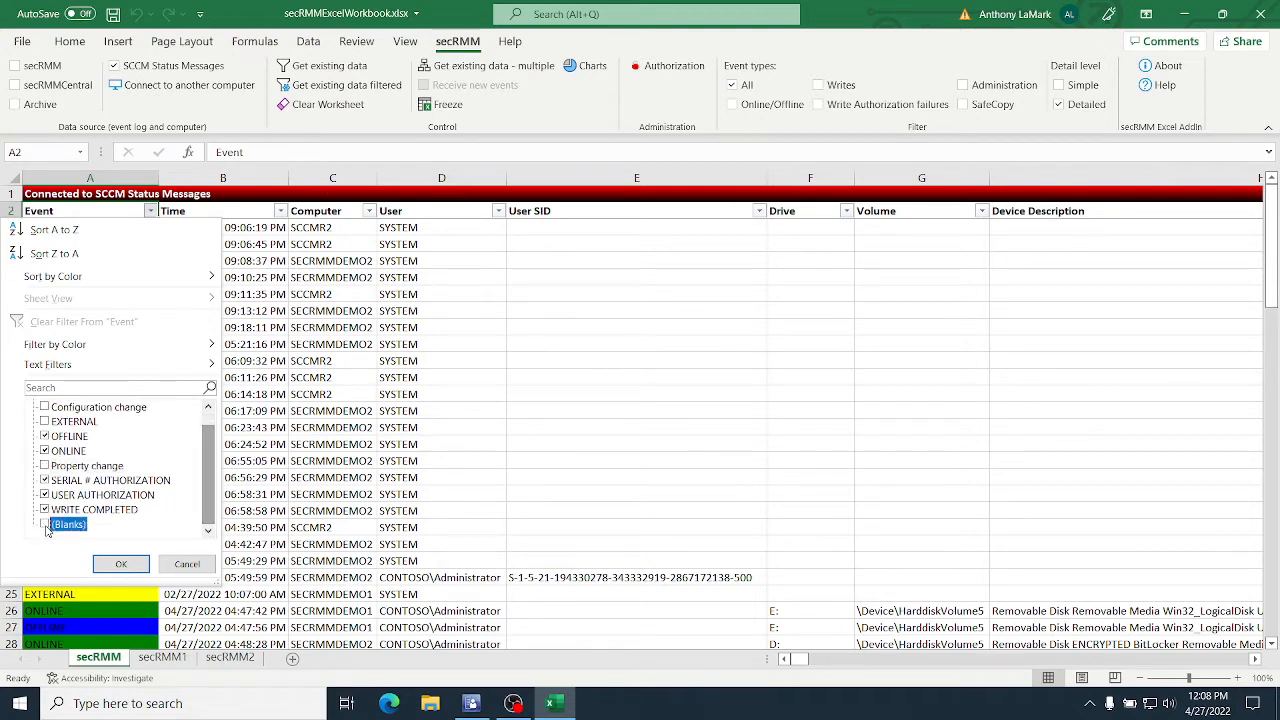
click(121, 565)
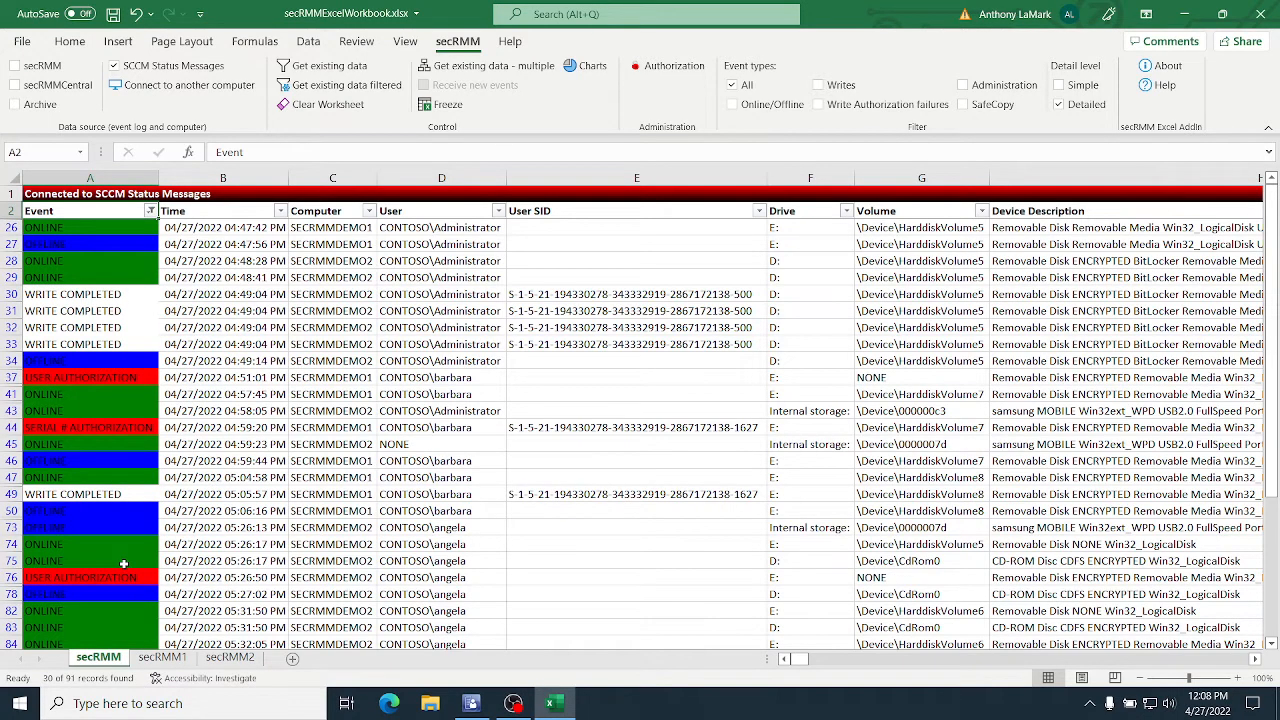
Step: Filter the User column to exclude the NONE entries
click(498, 212)
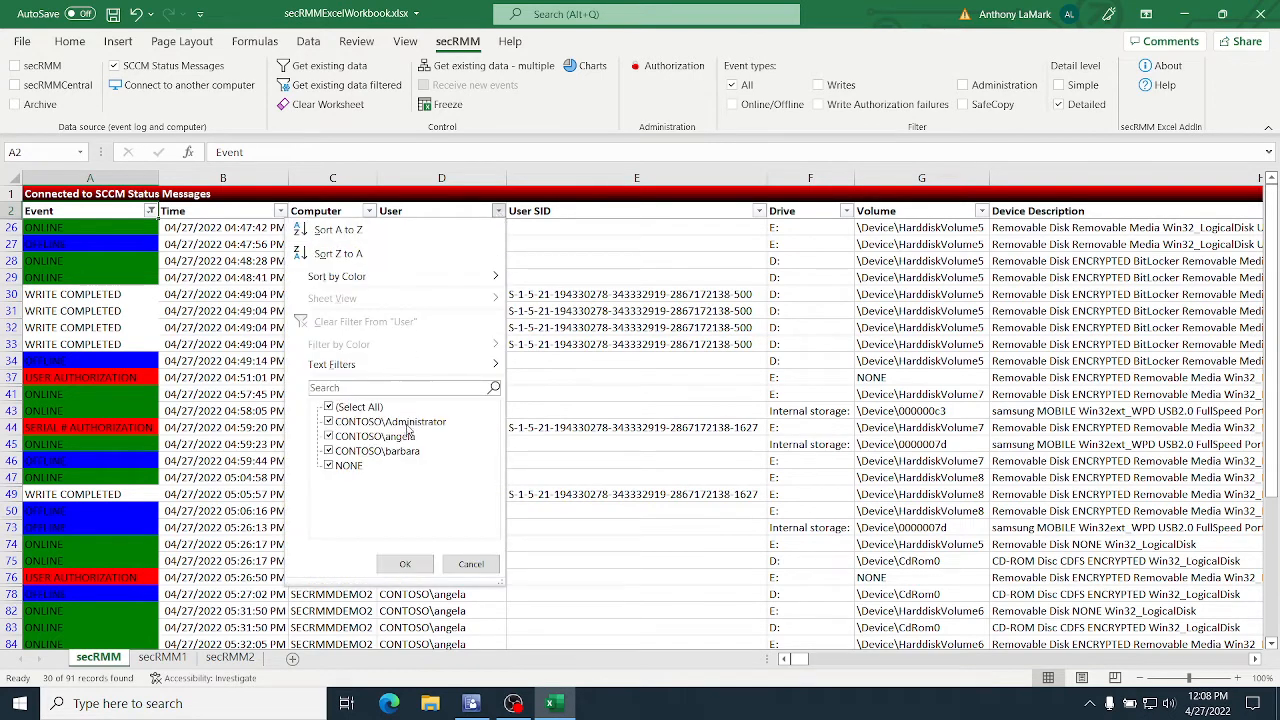
click(329, 466)
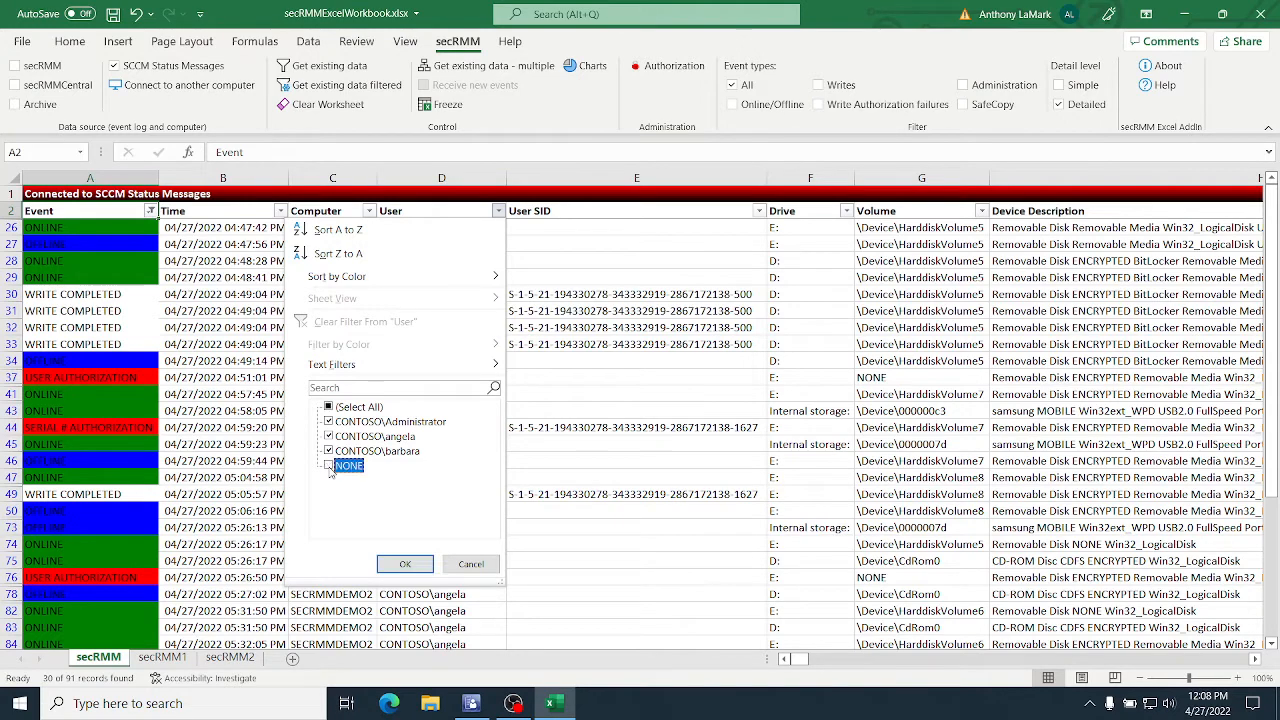
click(405, 566)
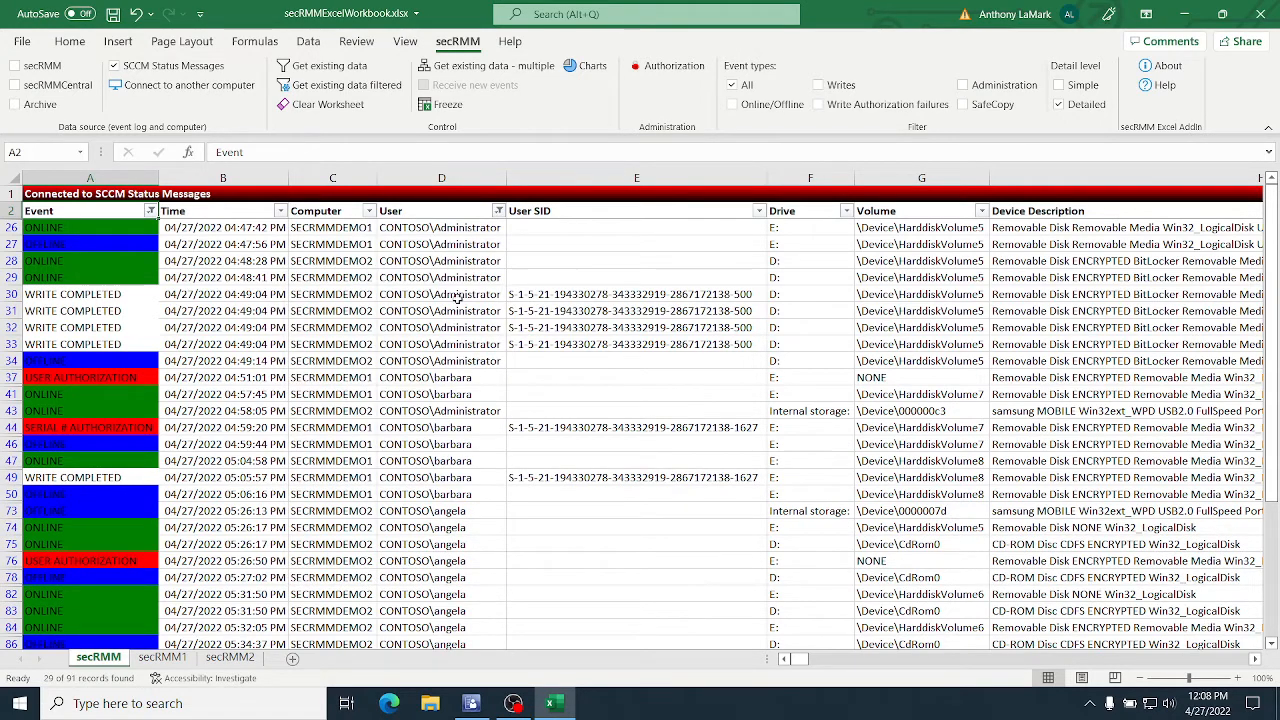
Step: Include the NONE entries in the User column filter again
click(499, 211)
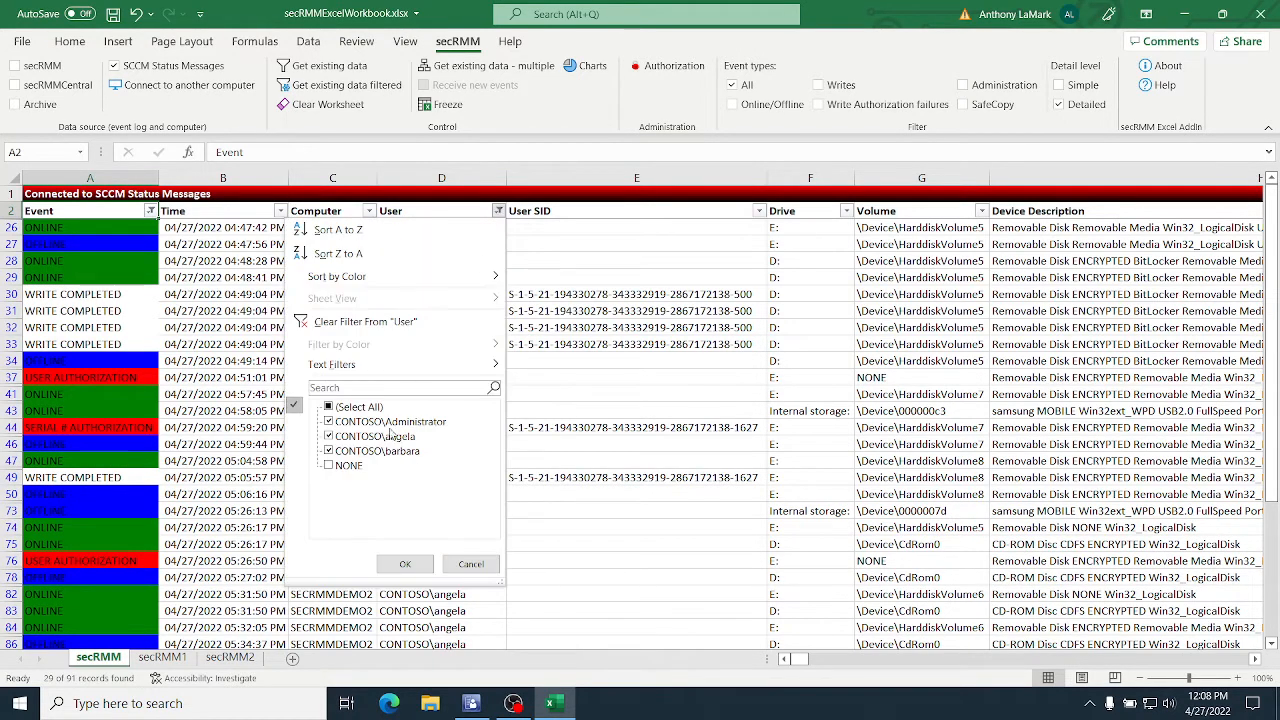
click(329, 466)
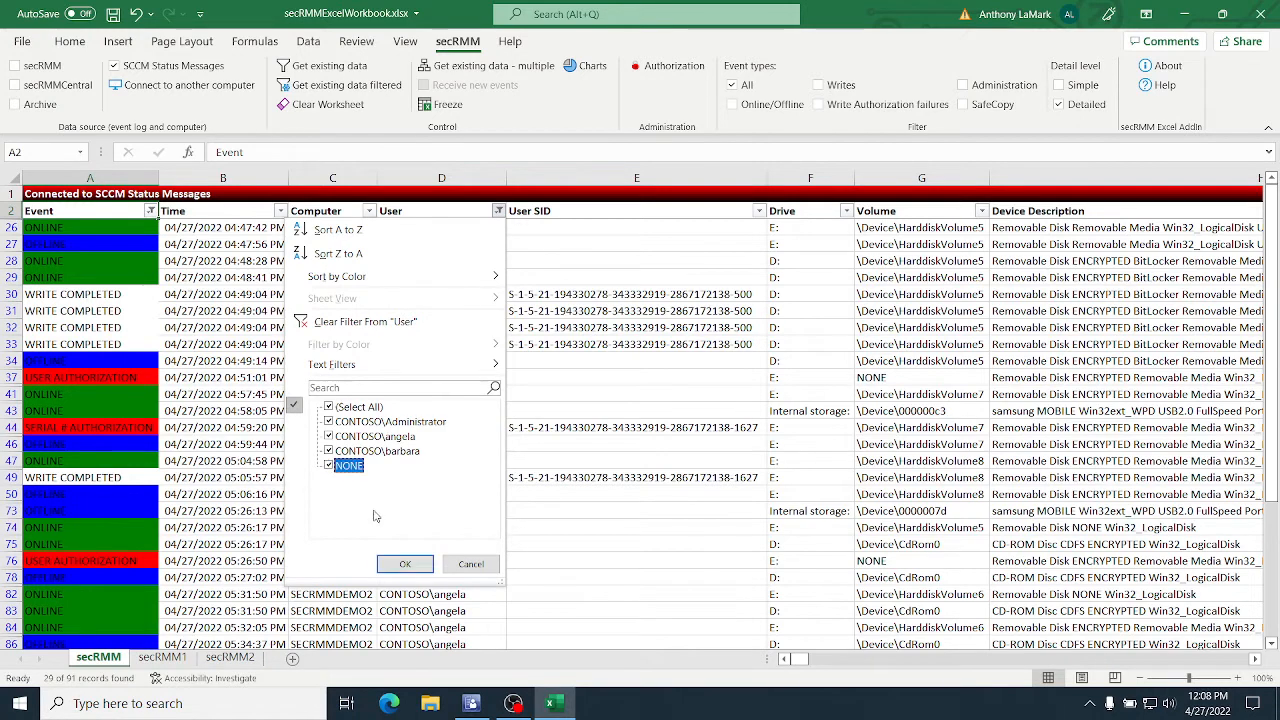
click(405, 564)
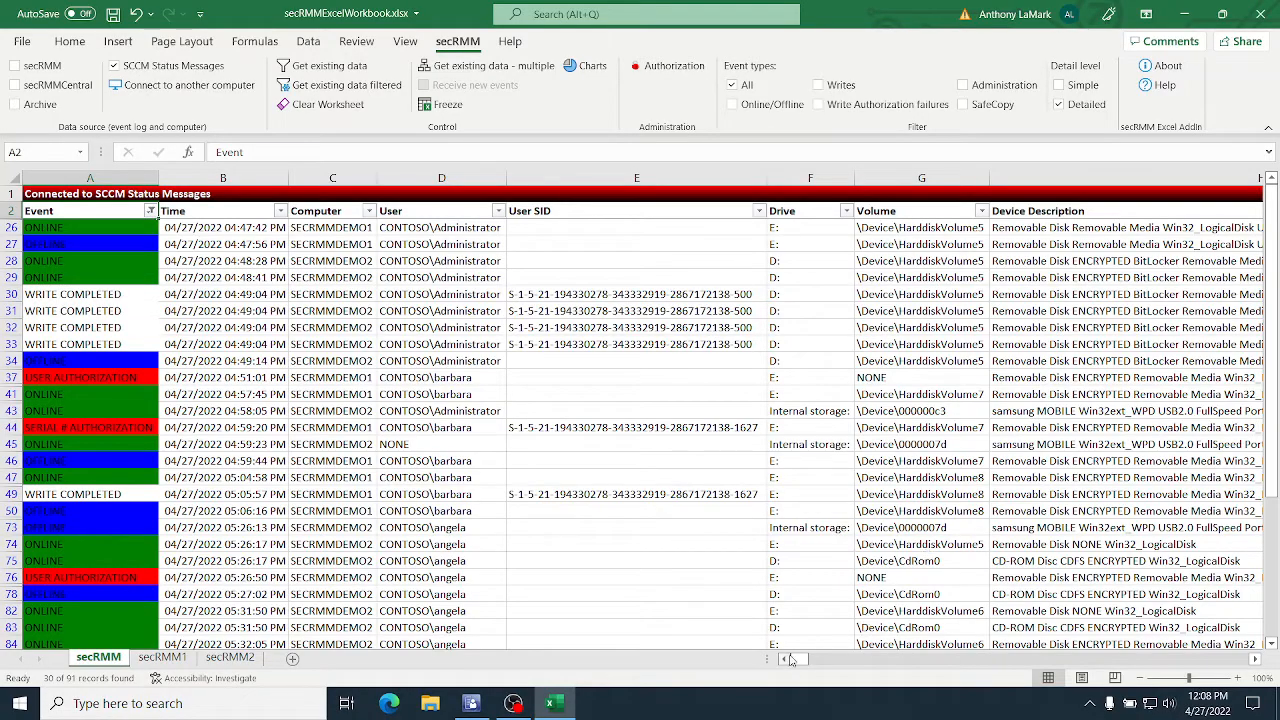
Step: Filter the Model column to exclude the NONE entries
drag(800, 660, 927, 660)
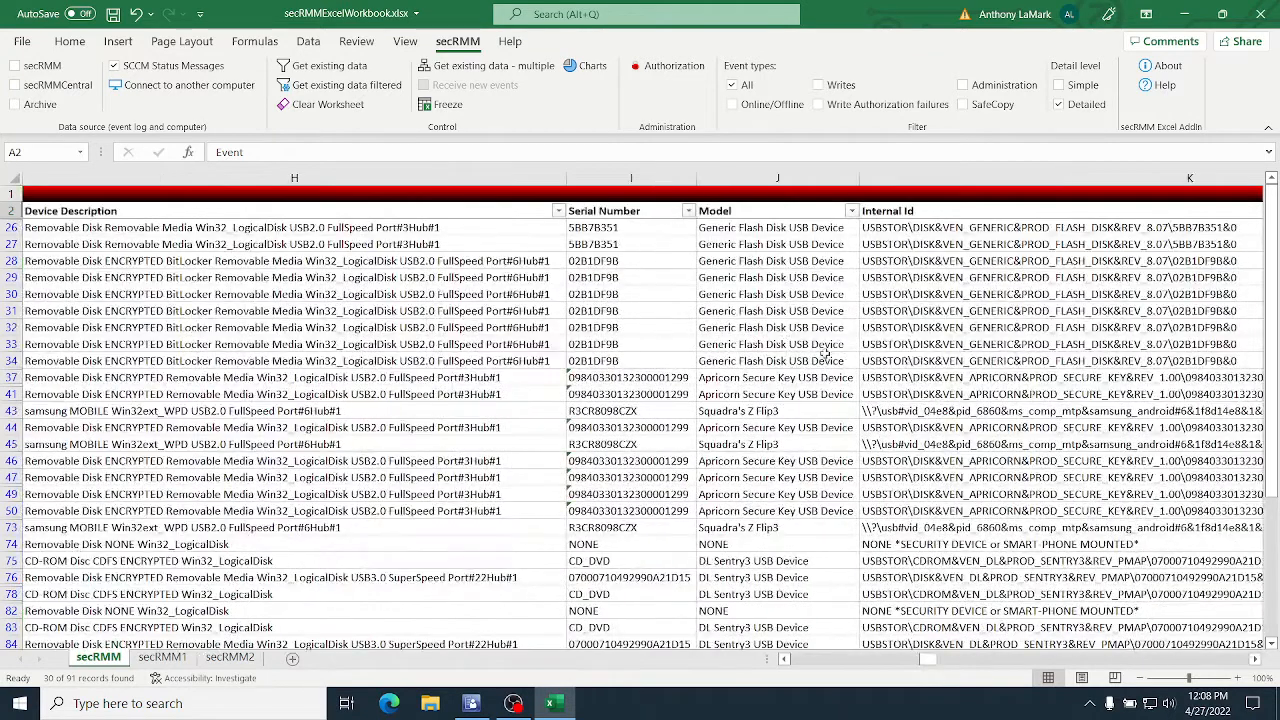
click(851, 211)
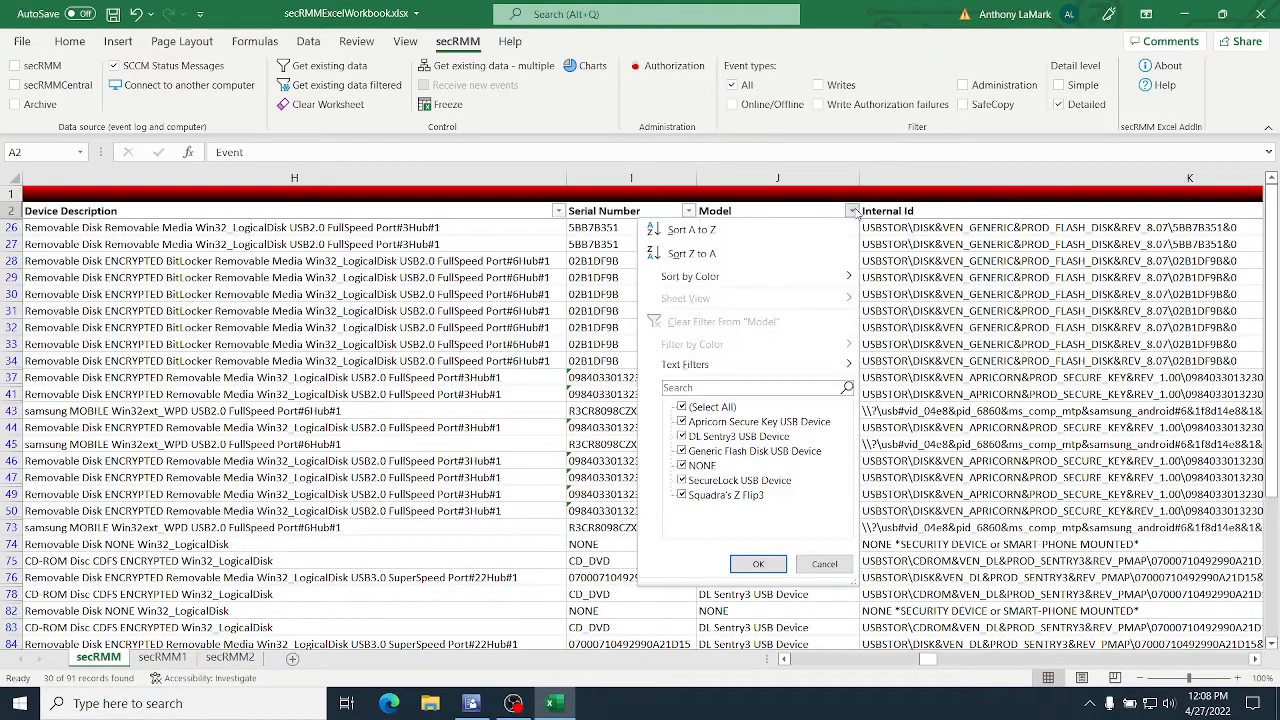
click(700, 467)
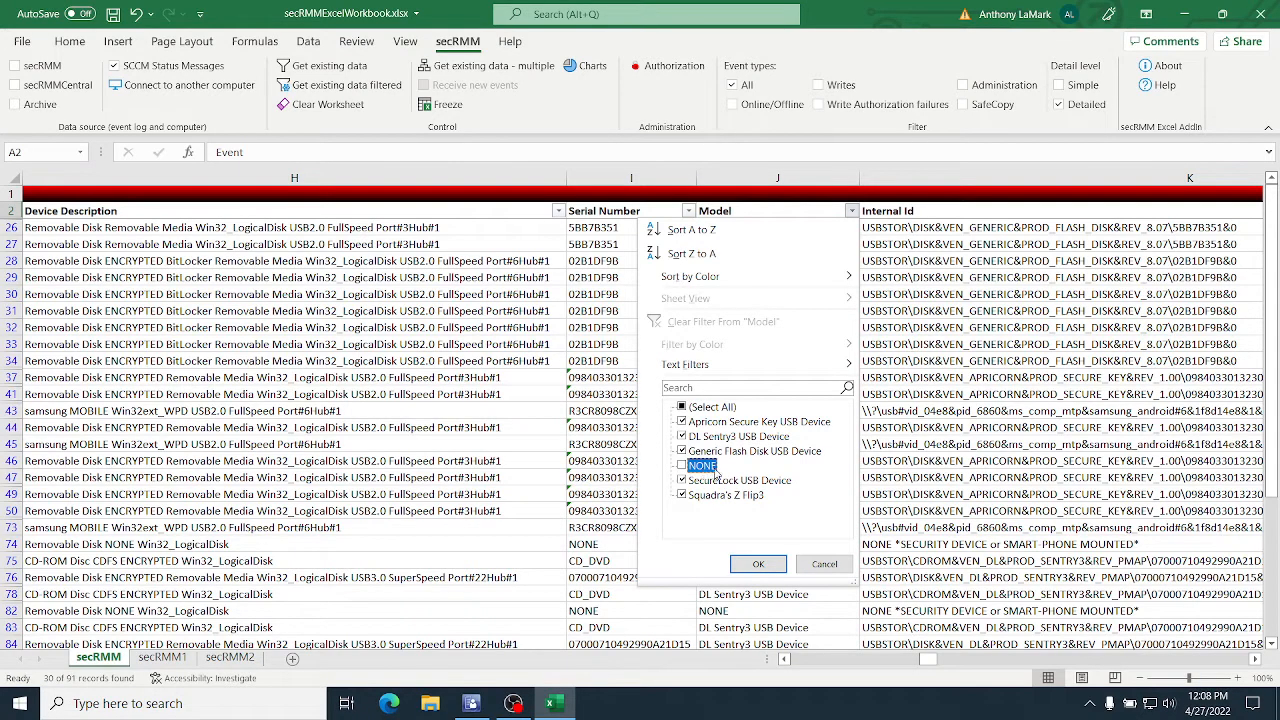
click(772, 566)
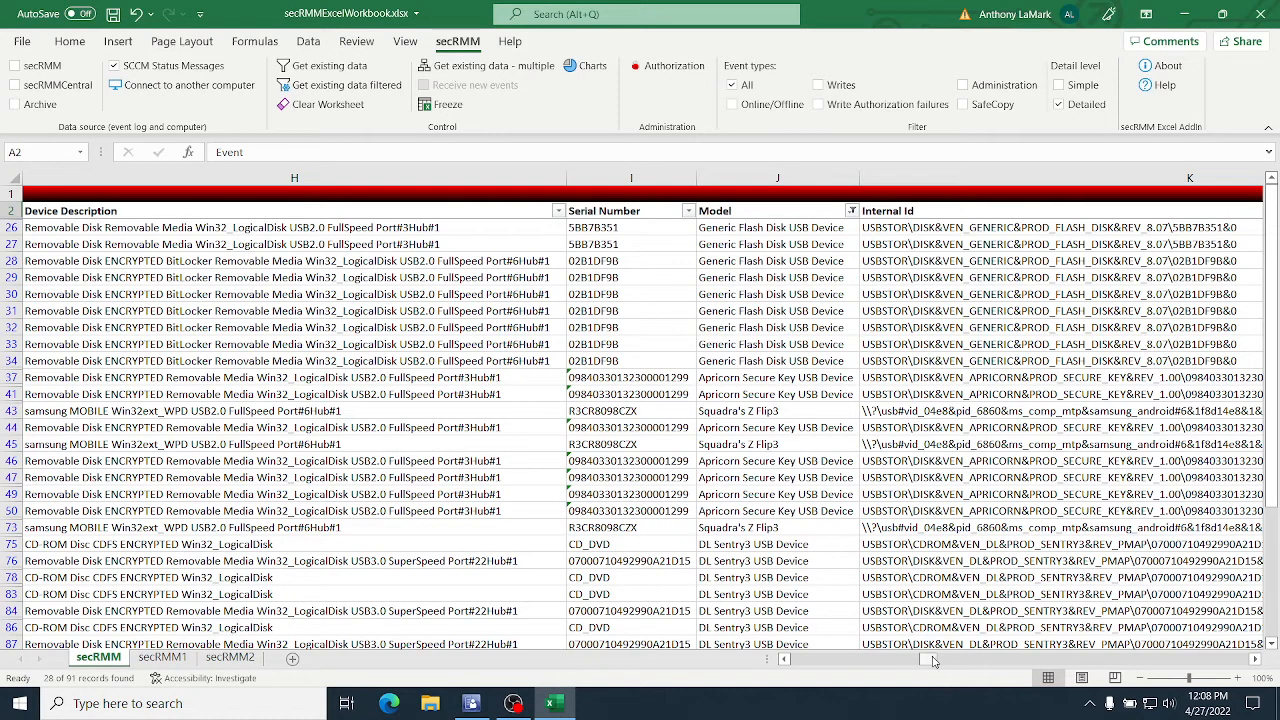
Step: Create a PivotTable on a new worksheet from the secRMM sheet's data range $A$2:$Y$92
drag(930, 660, 793, 660)
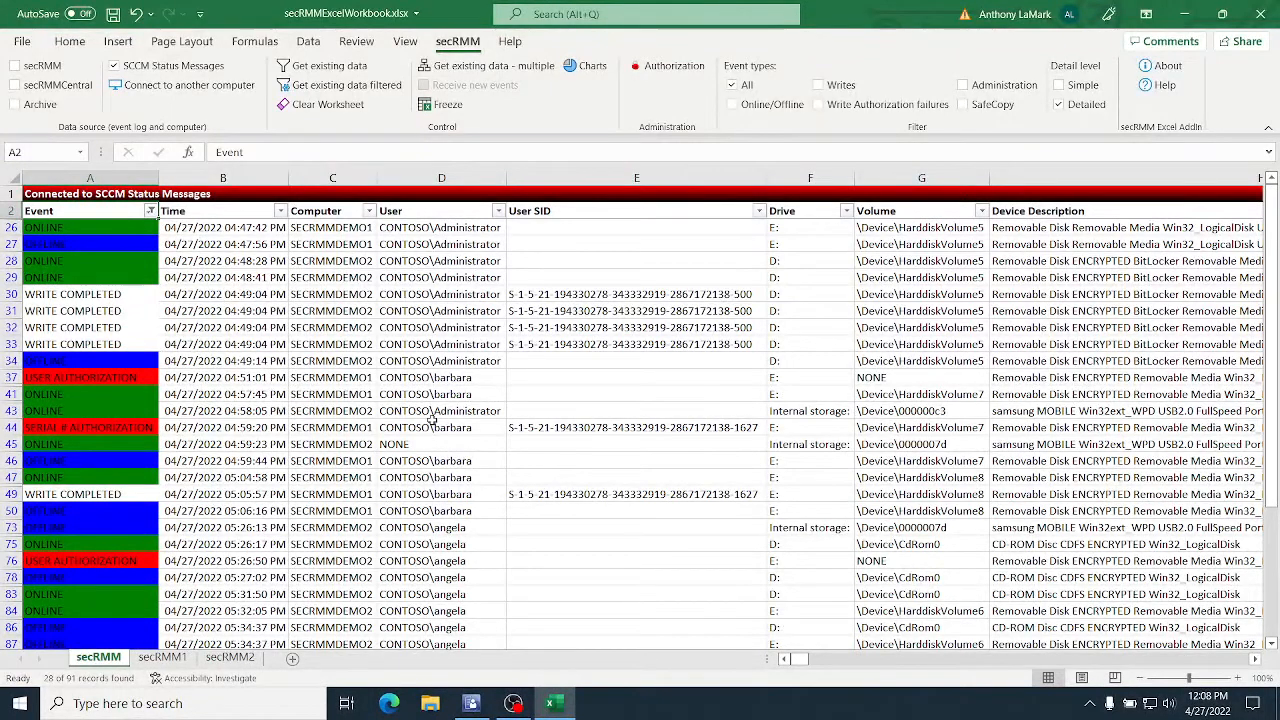
click(61, 194)
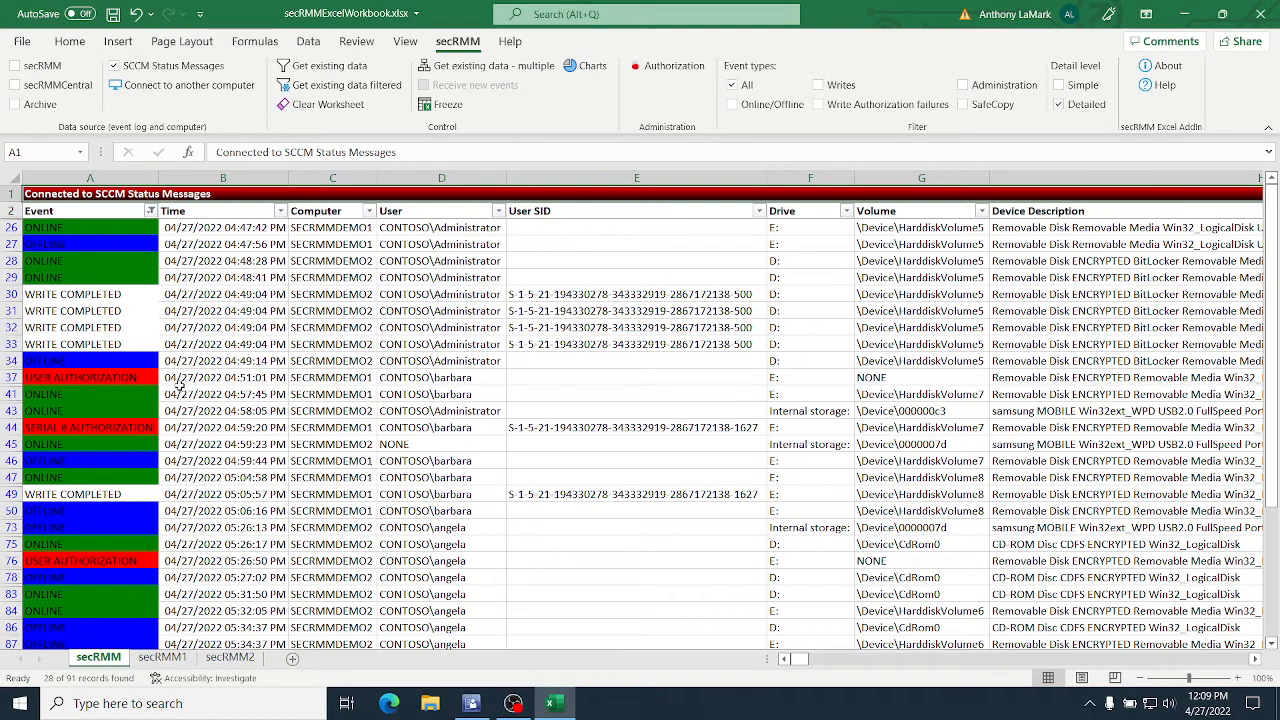
click(118, 43)
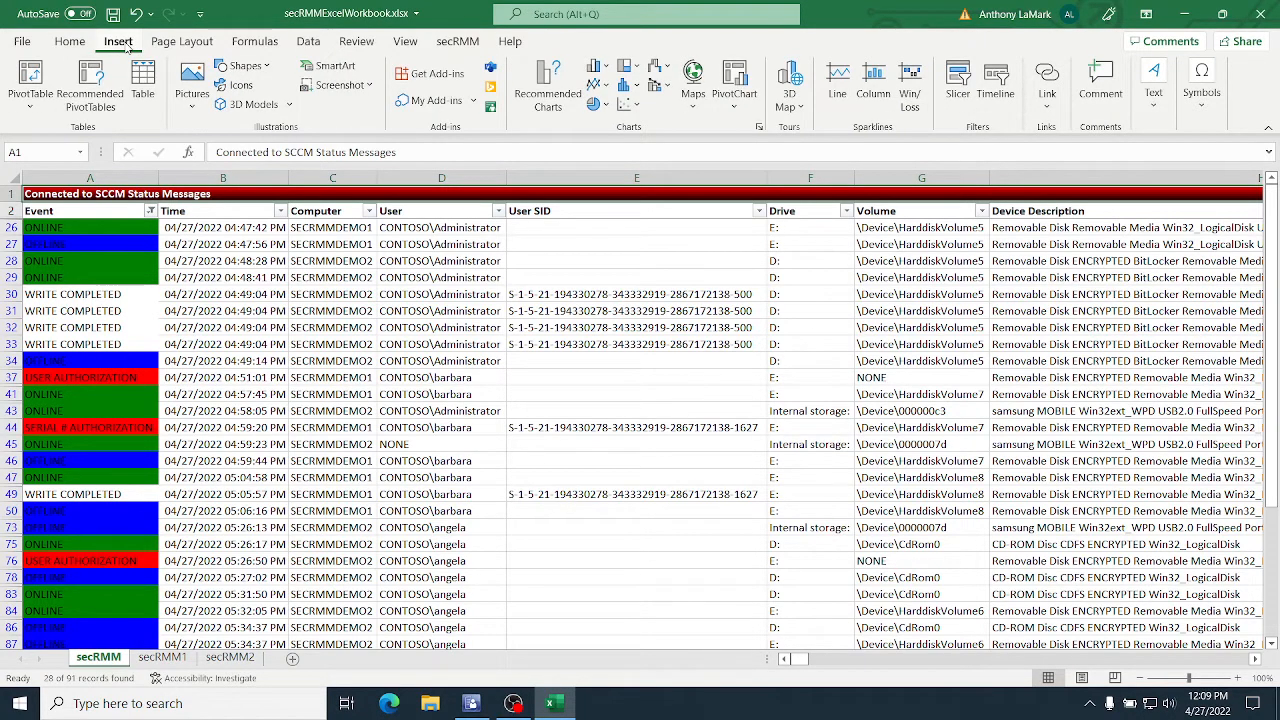
click(28, 111)
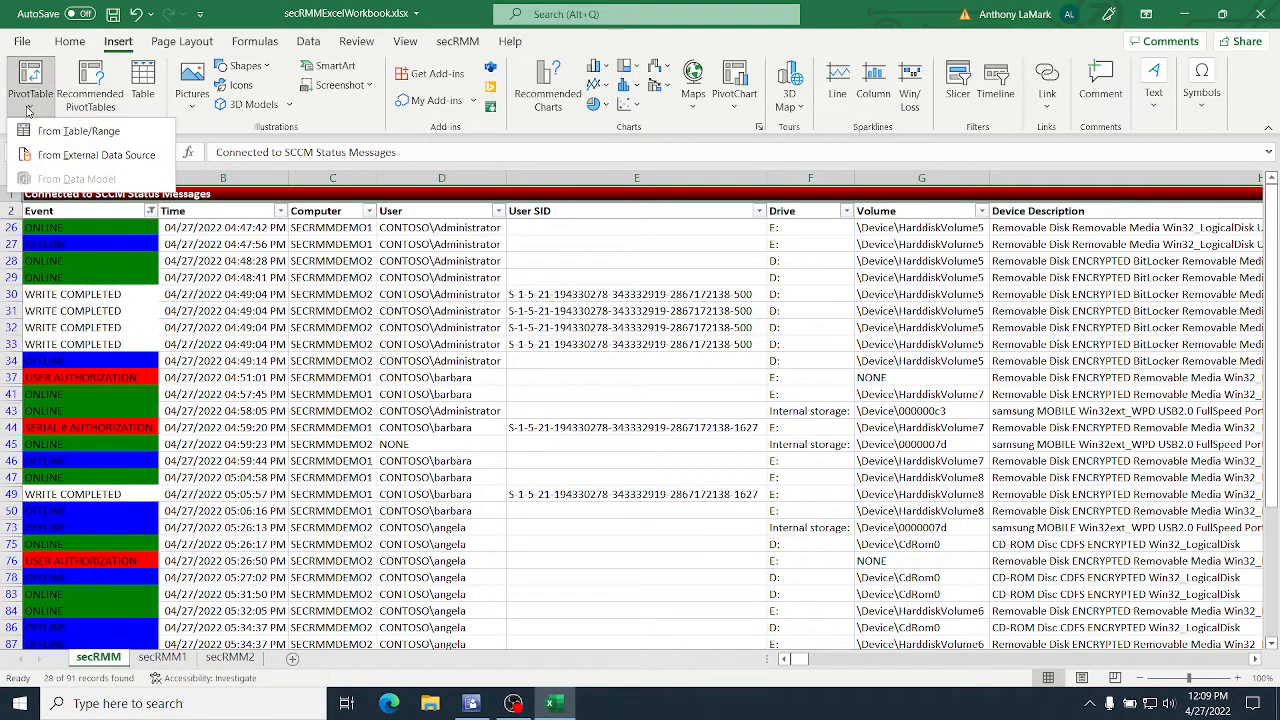
click(78, 131)
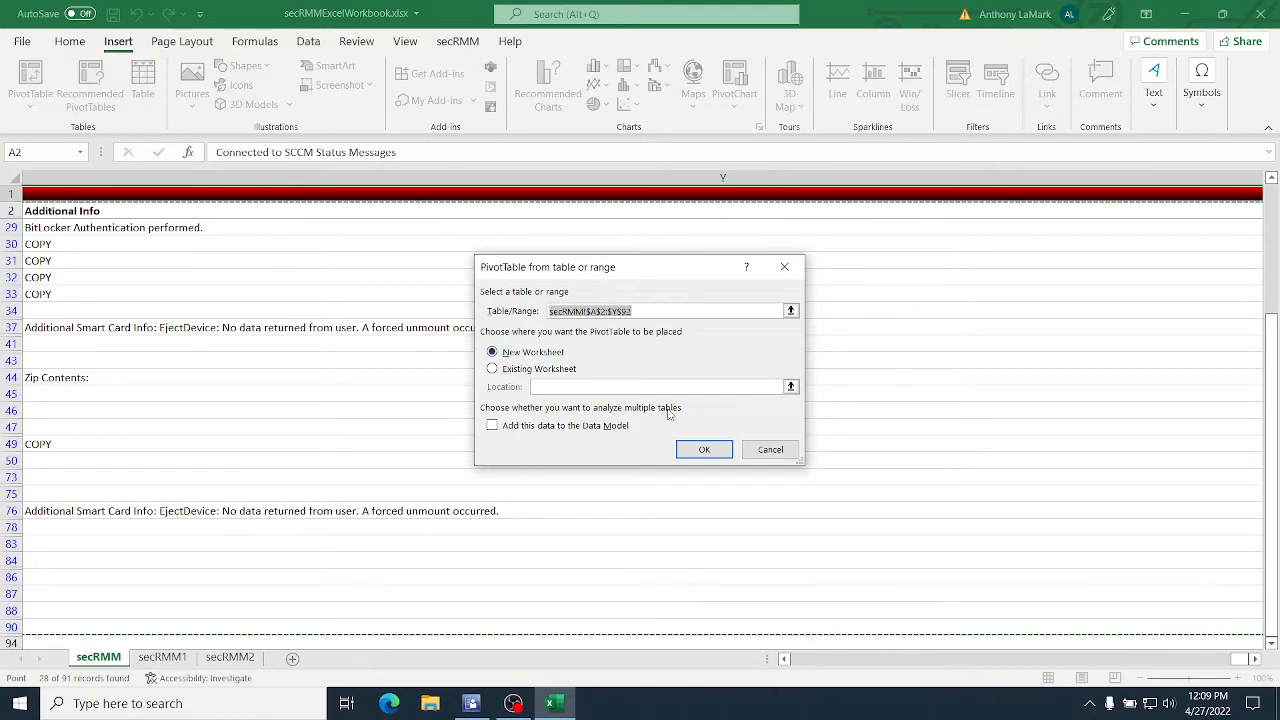
click(705, 450)
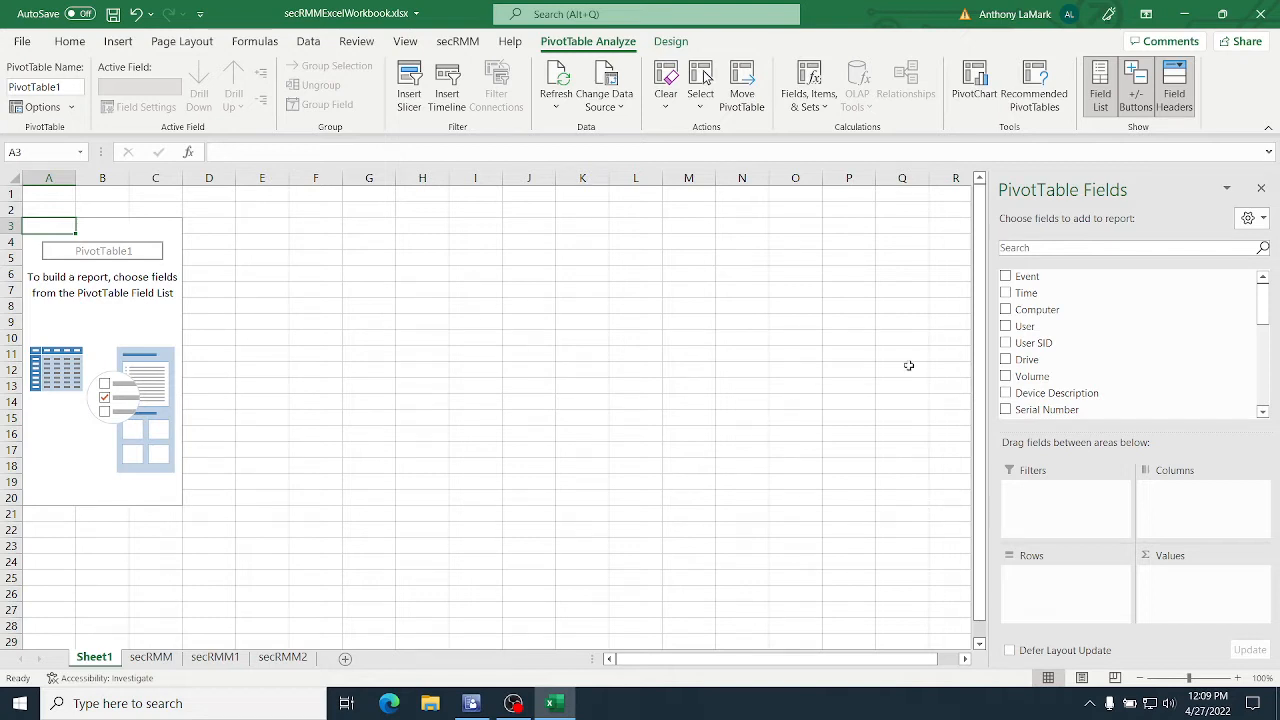
Step: Add the User, Model and Serial Number fields, in that order, as rows of the PivotTable
click(1007, 327)
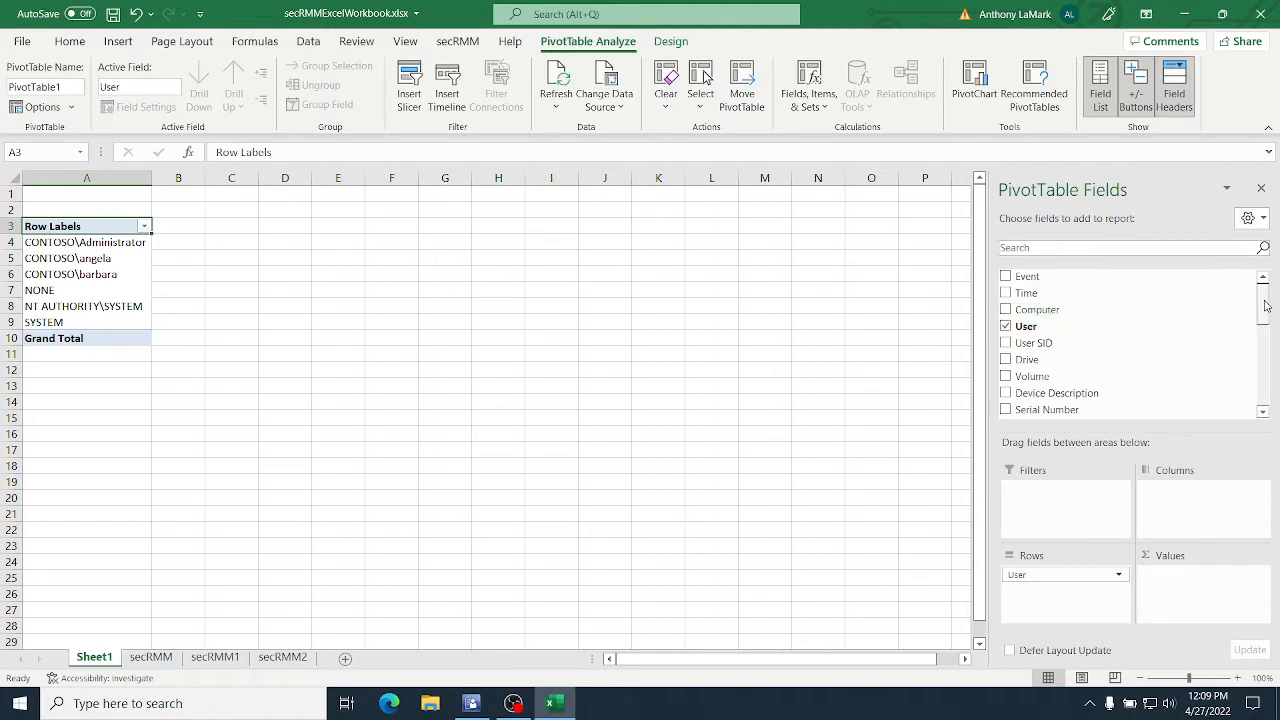
scroll(1265, 305, down, 2)
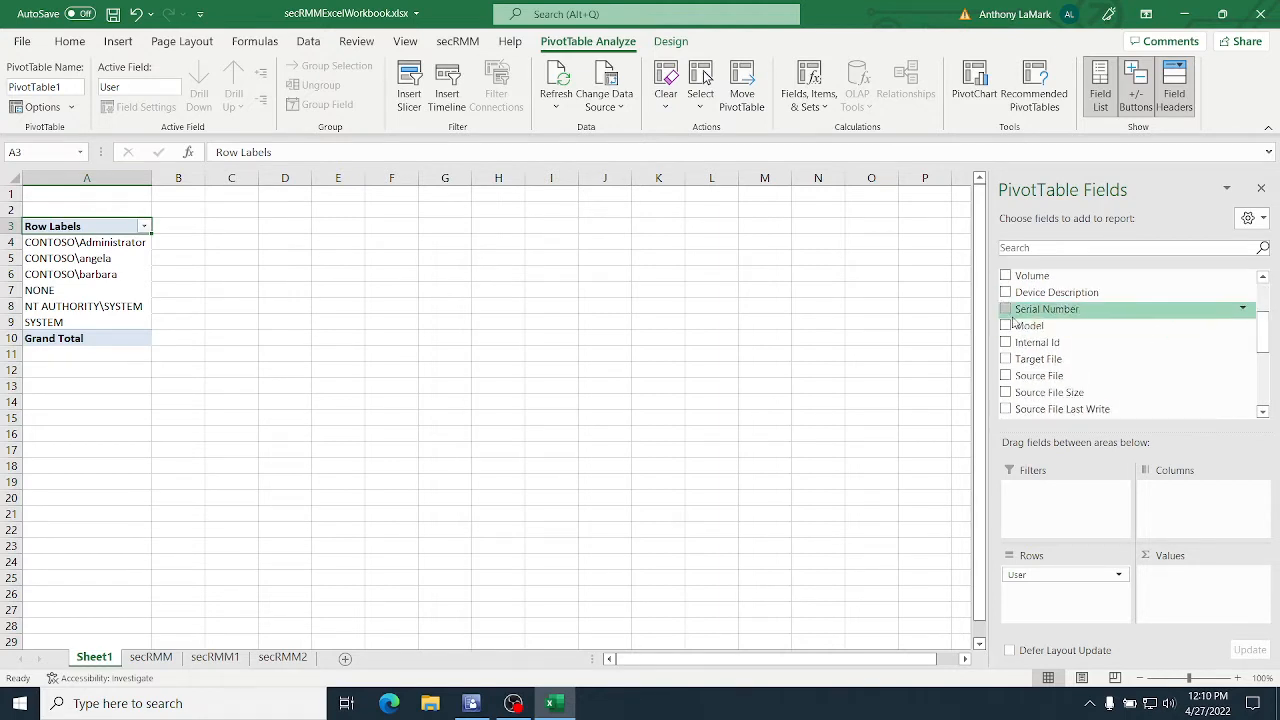
click(1007, 326)
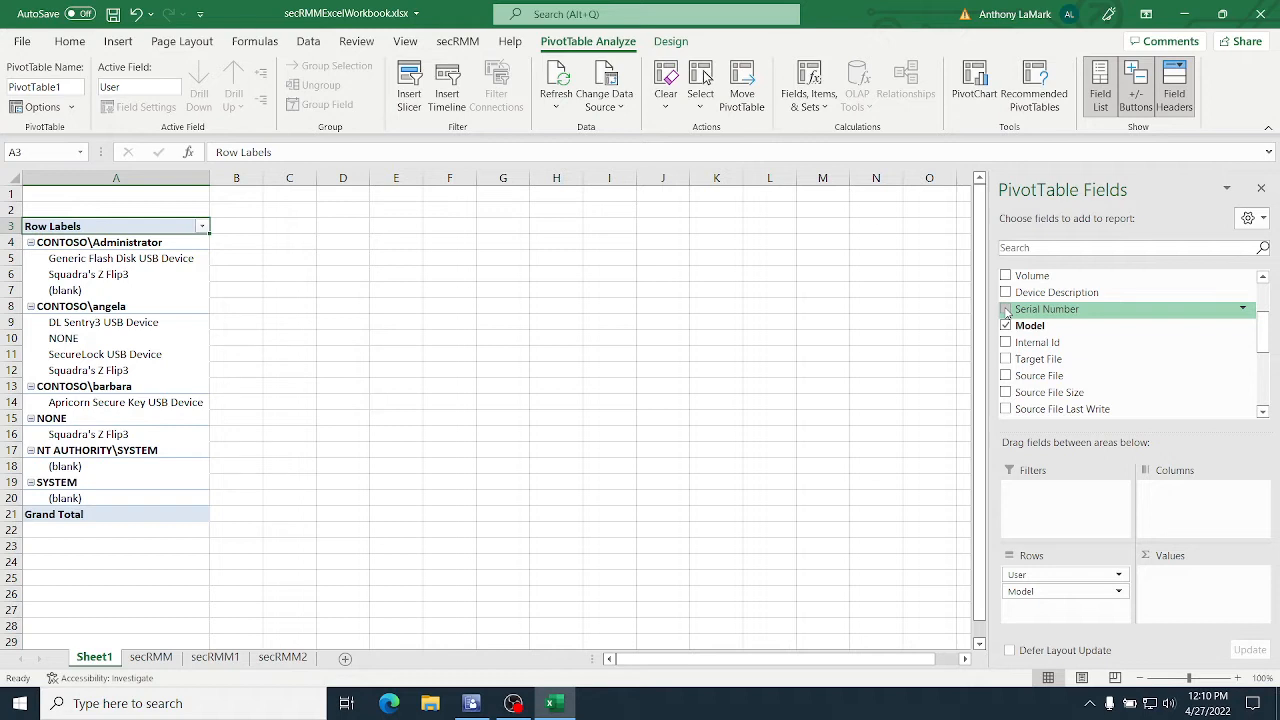
click(1006, 310)
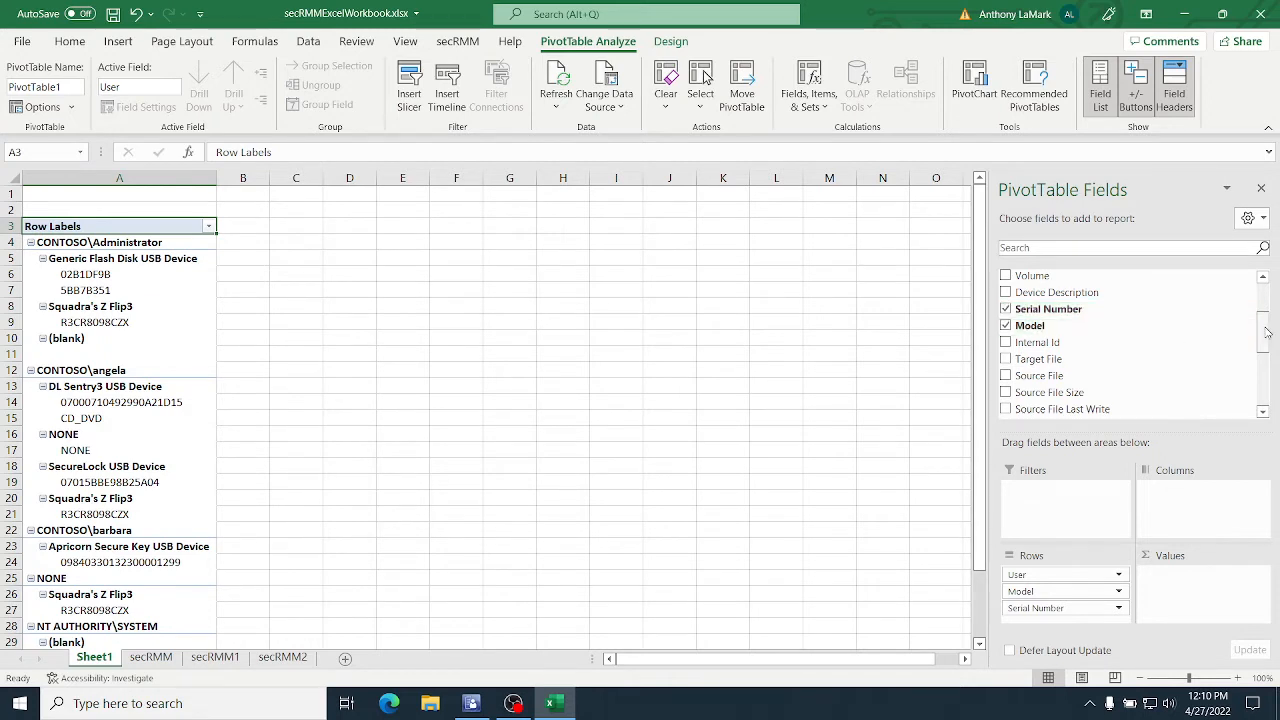
drag(1265, 333, 1265, 303)
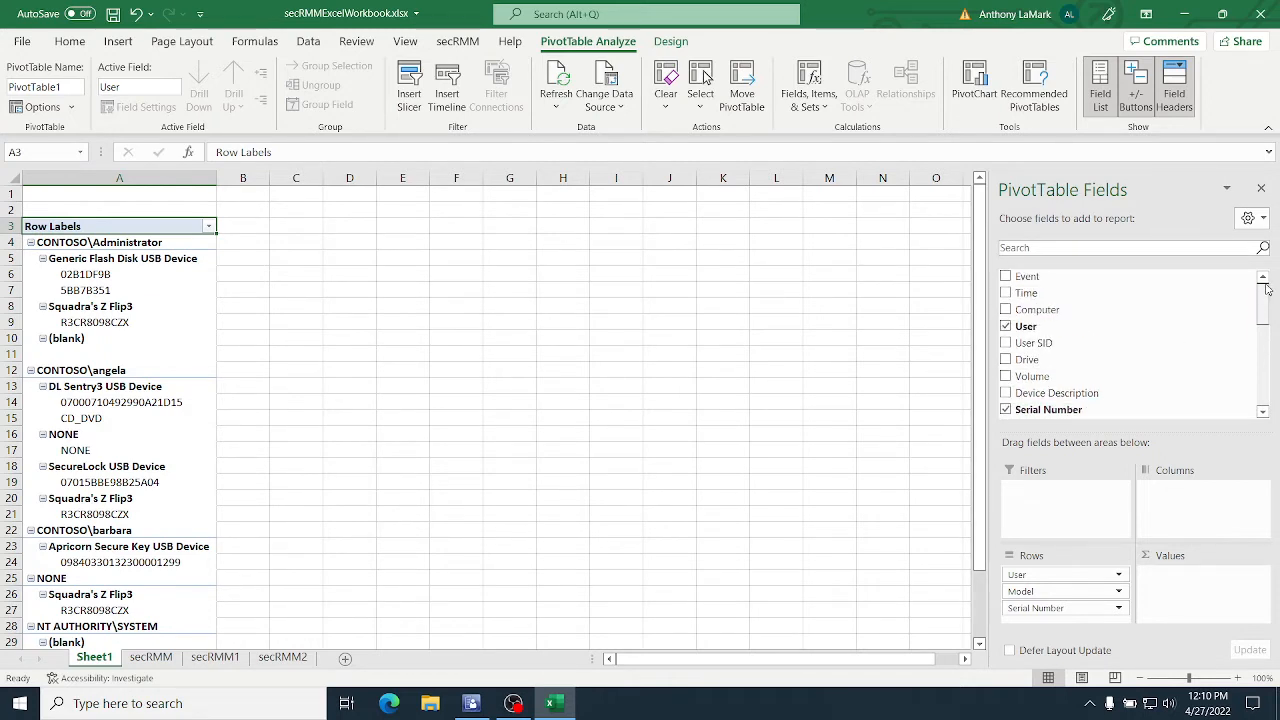
Step: Add the Event field to the PivotTable rows as the innermost level, below Serial Number
click(1007, 277)
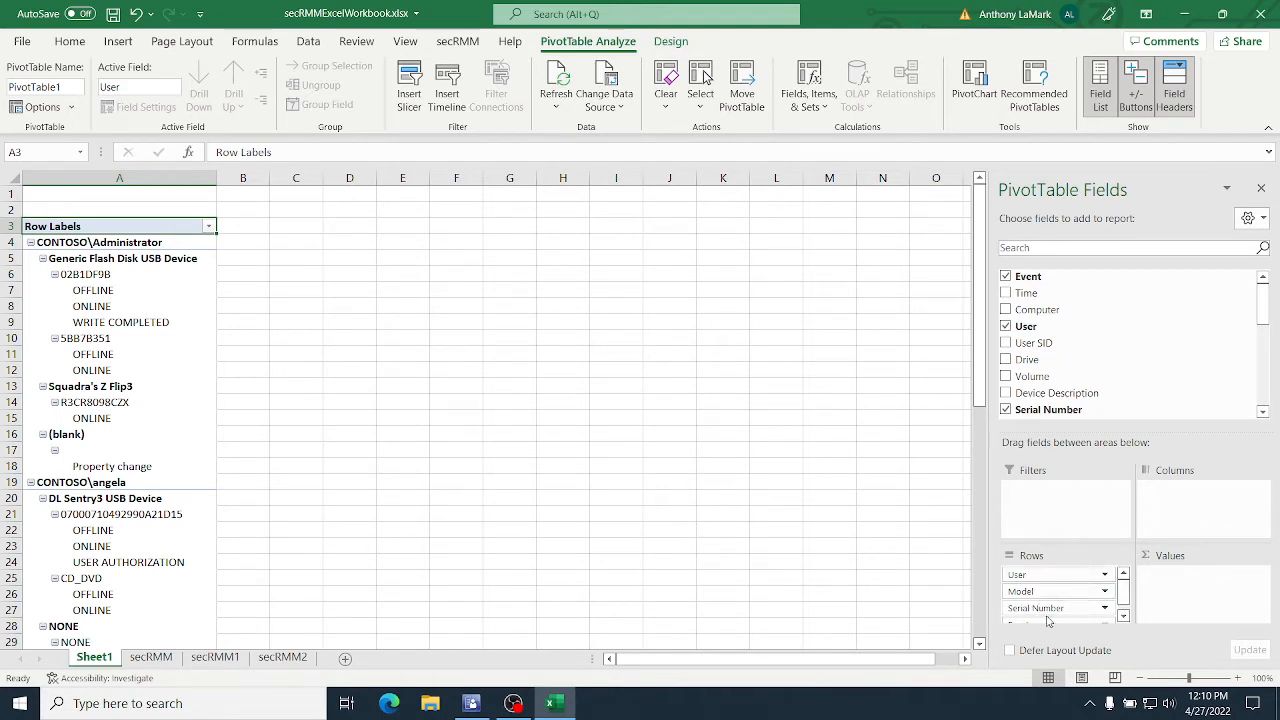
click(1123, 616)
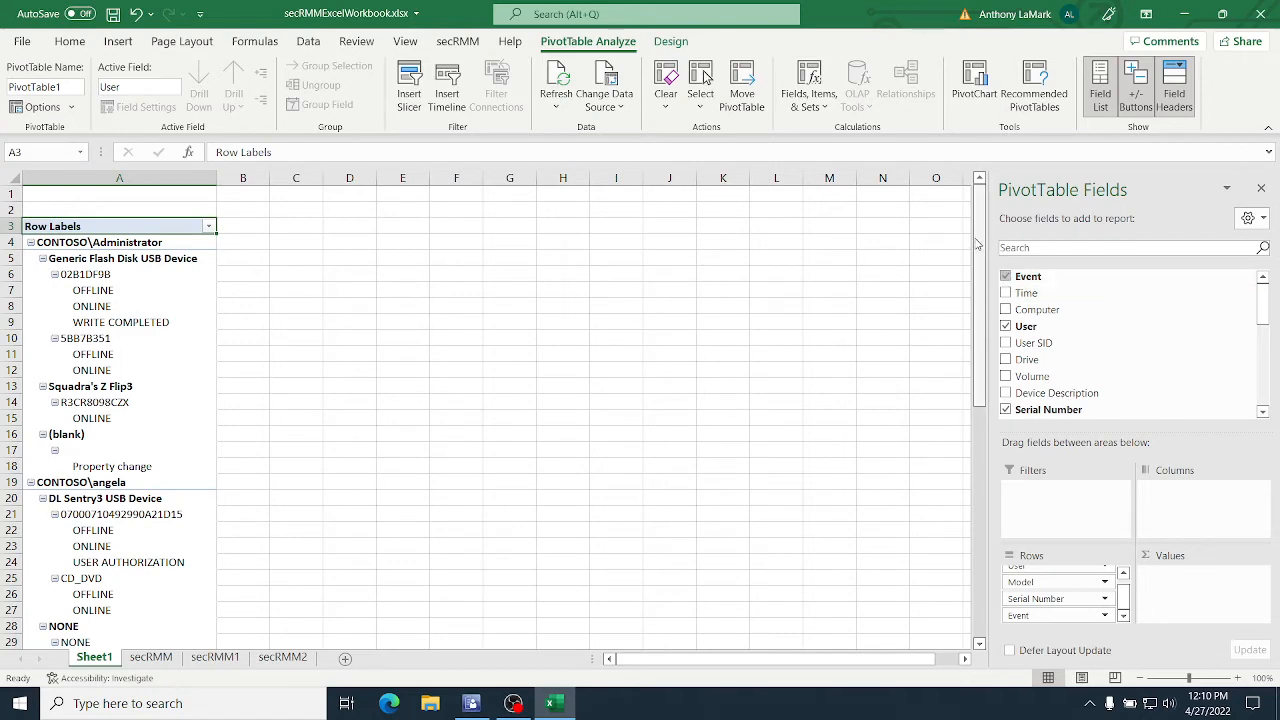
Step: Examine the events listed per user and device, especially the authorization and write events of the Apricorn Secure Key USB Device
drag(980, 244, 270, 250)
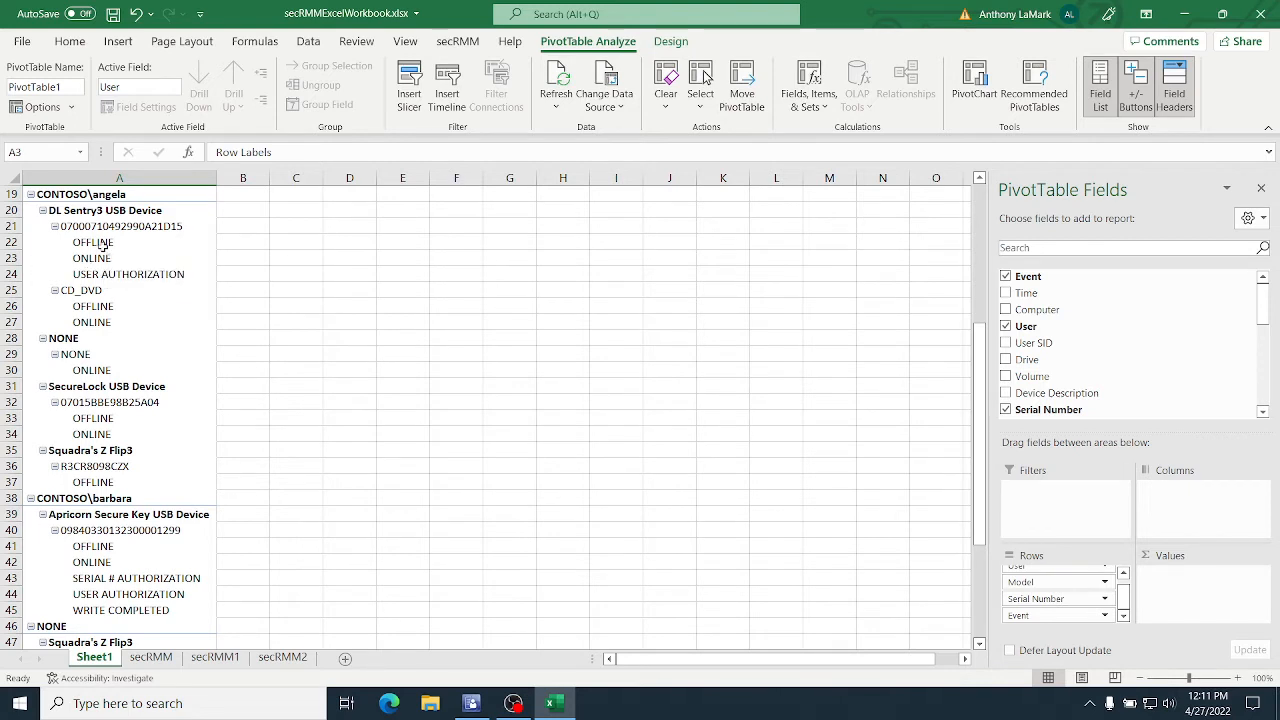
mouse_move(153, 277)
drag(979, 377, 990, 455)
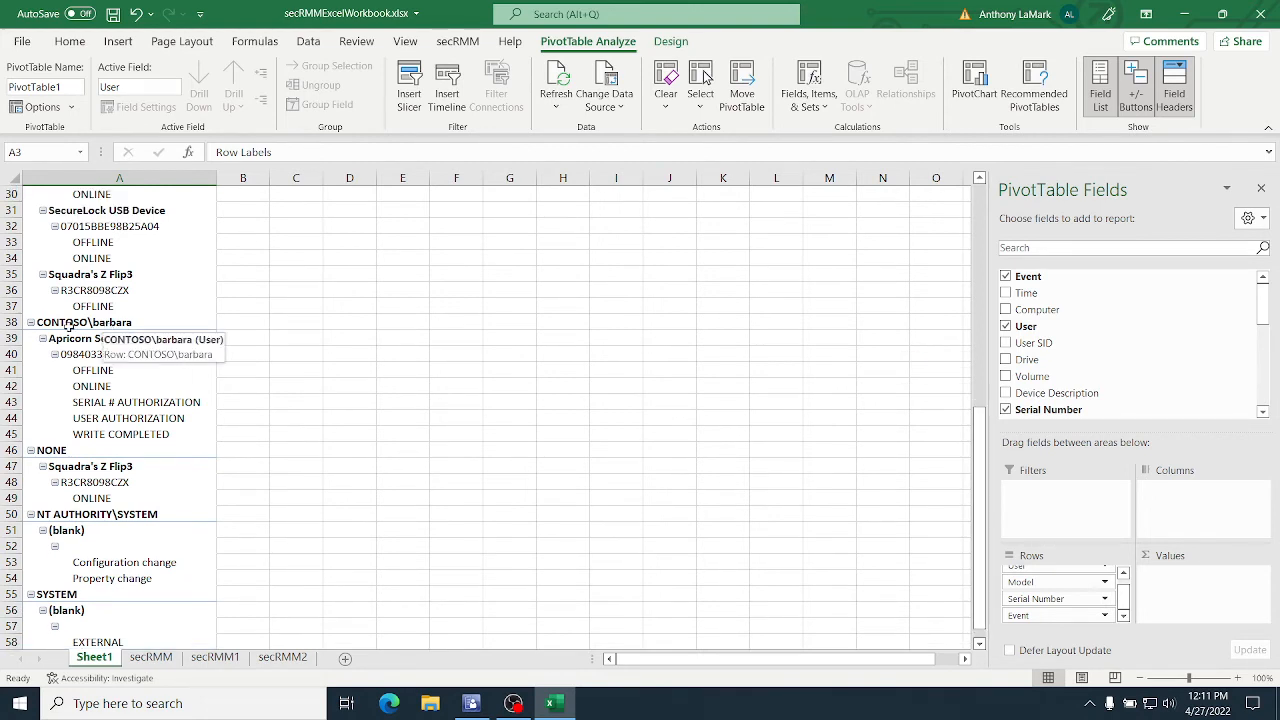
click(192, 341)
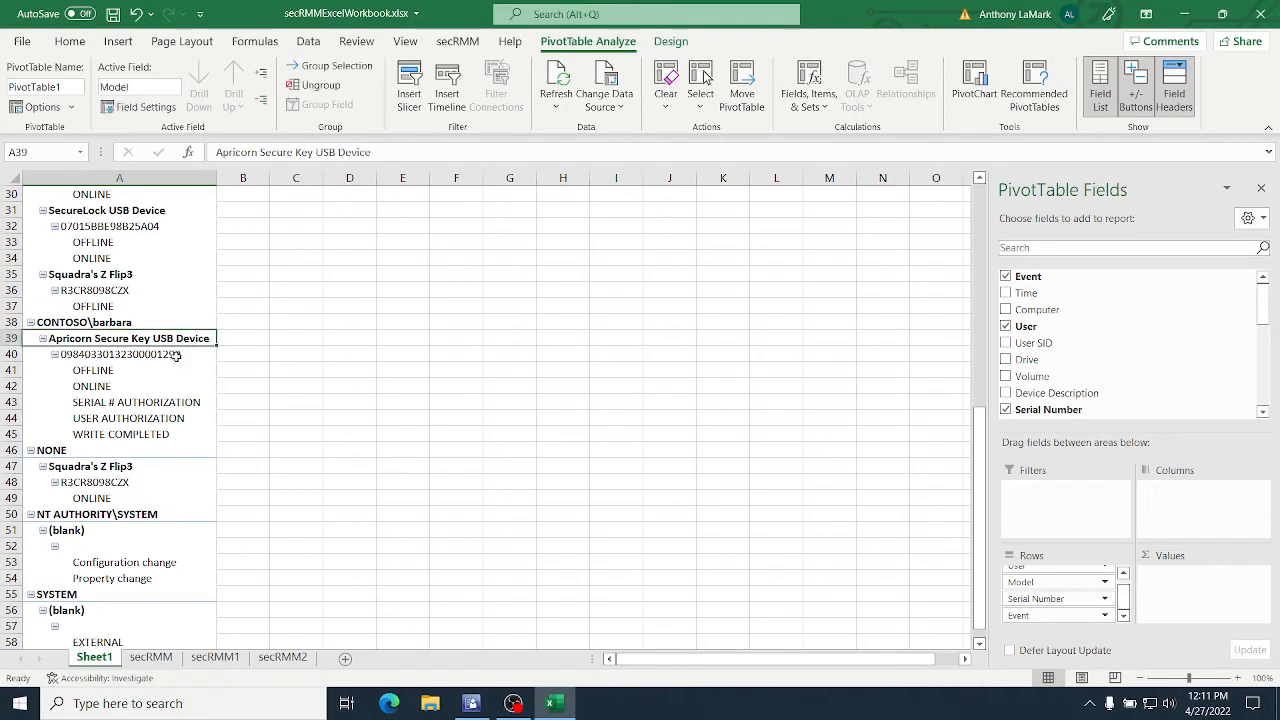
click(155, 357)
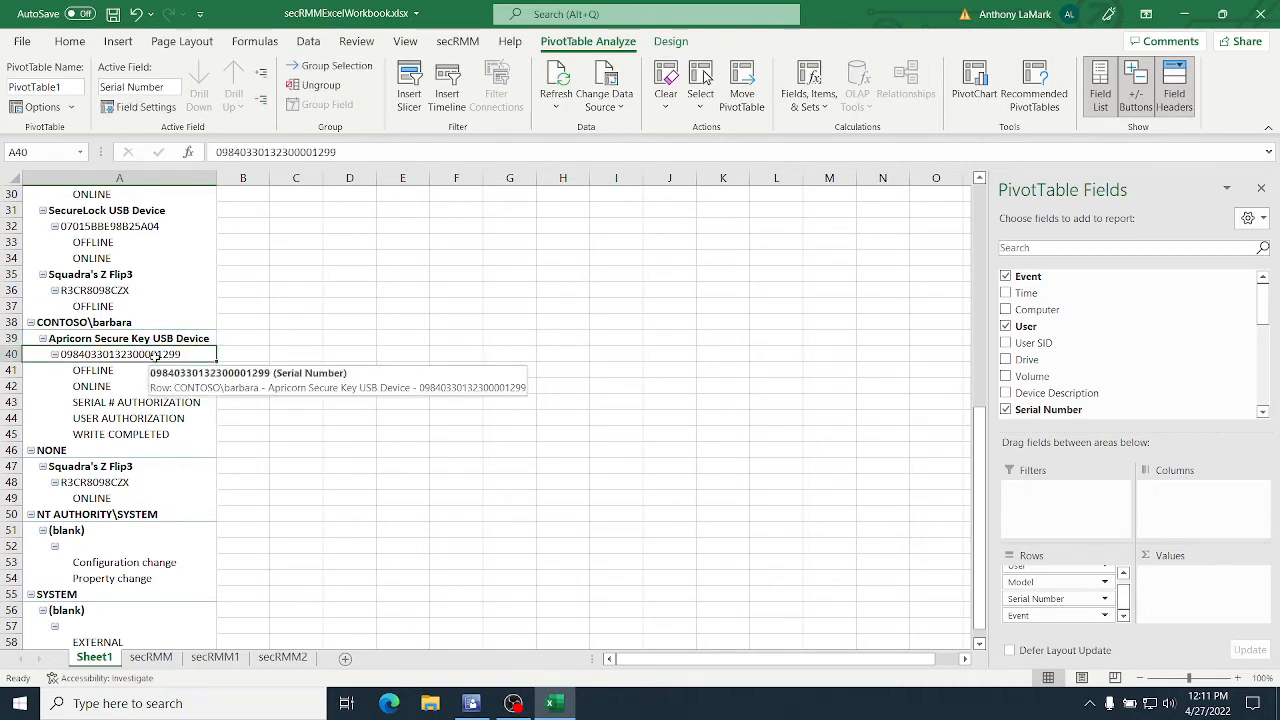
key(Down)
key(Down)
key(Down)
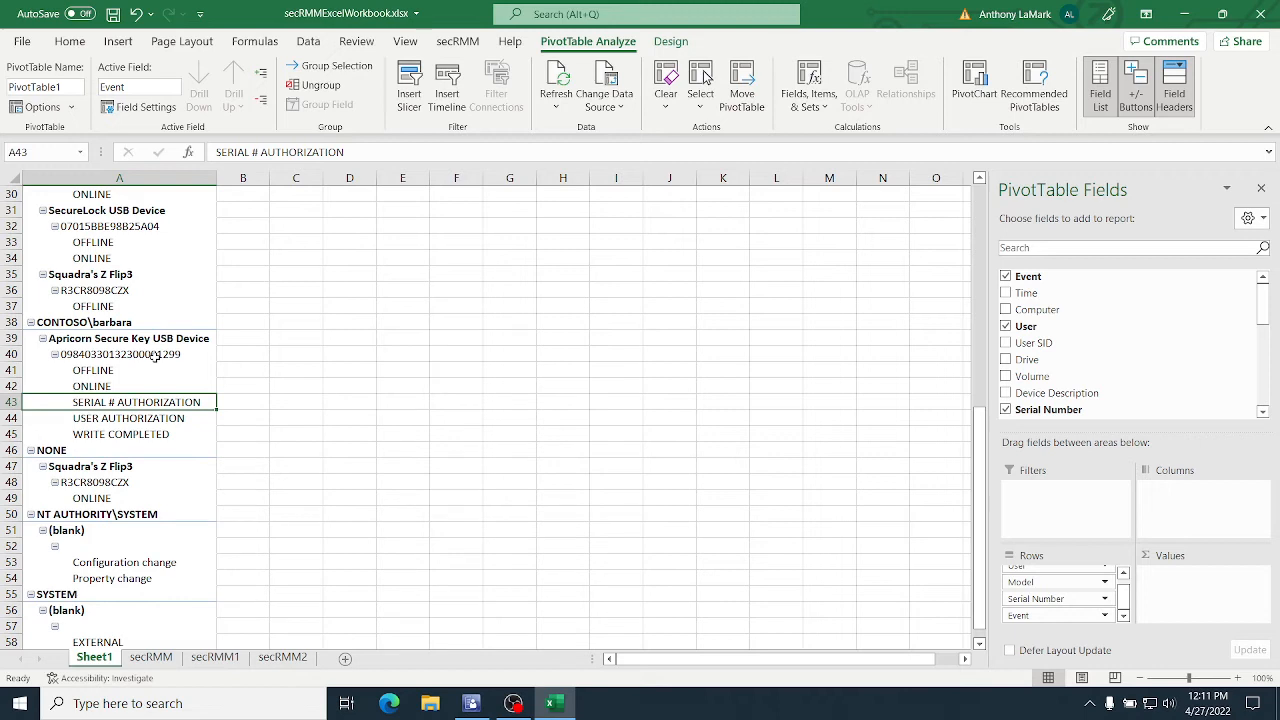
key(Down)
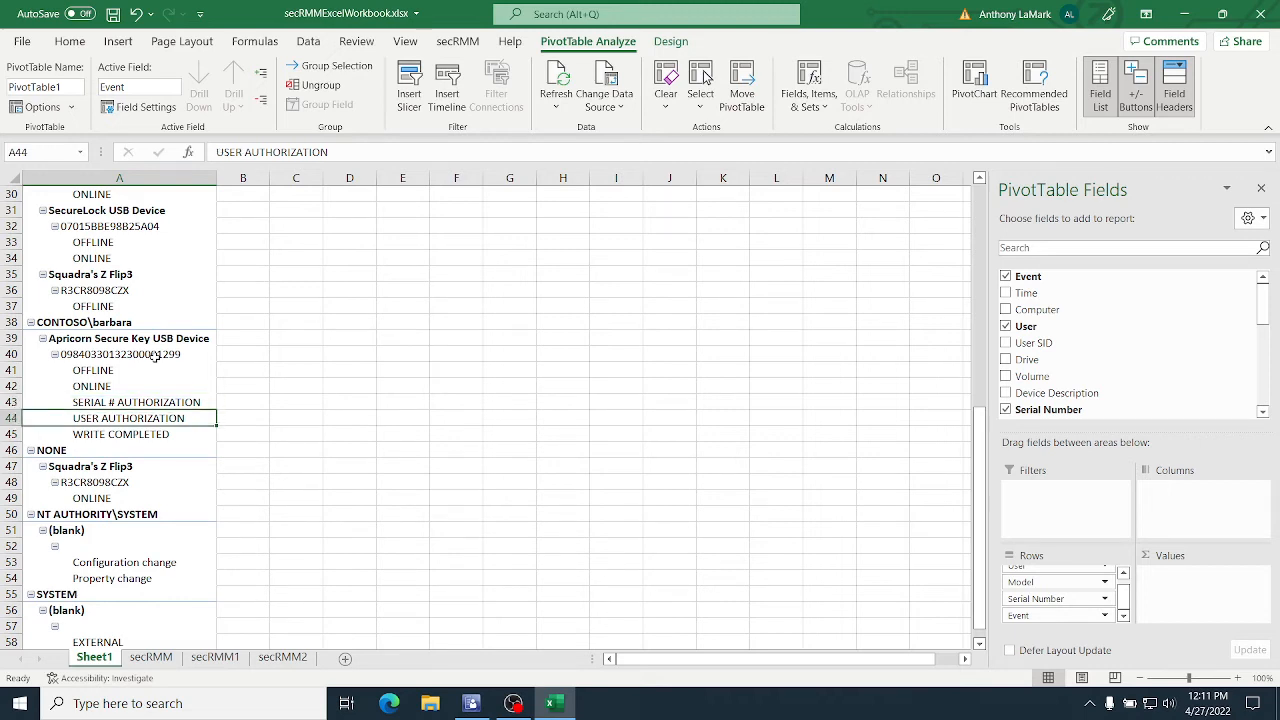
key(Up)
key(Down)
key(Up)
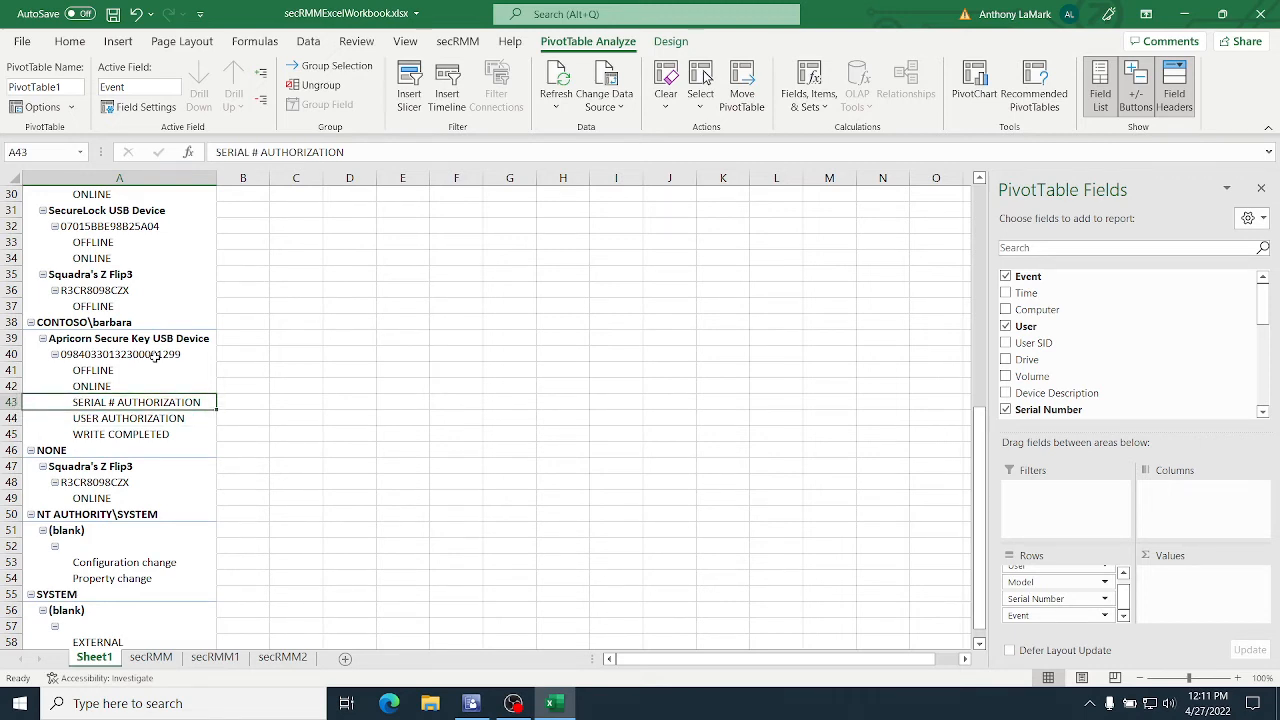
key(Down)
key(Down)
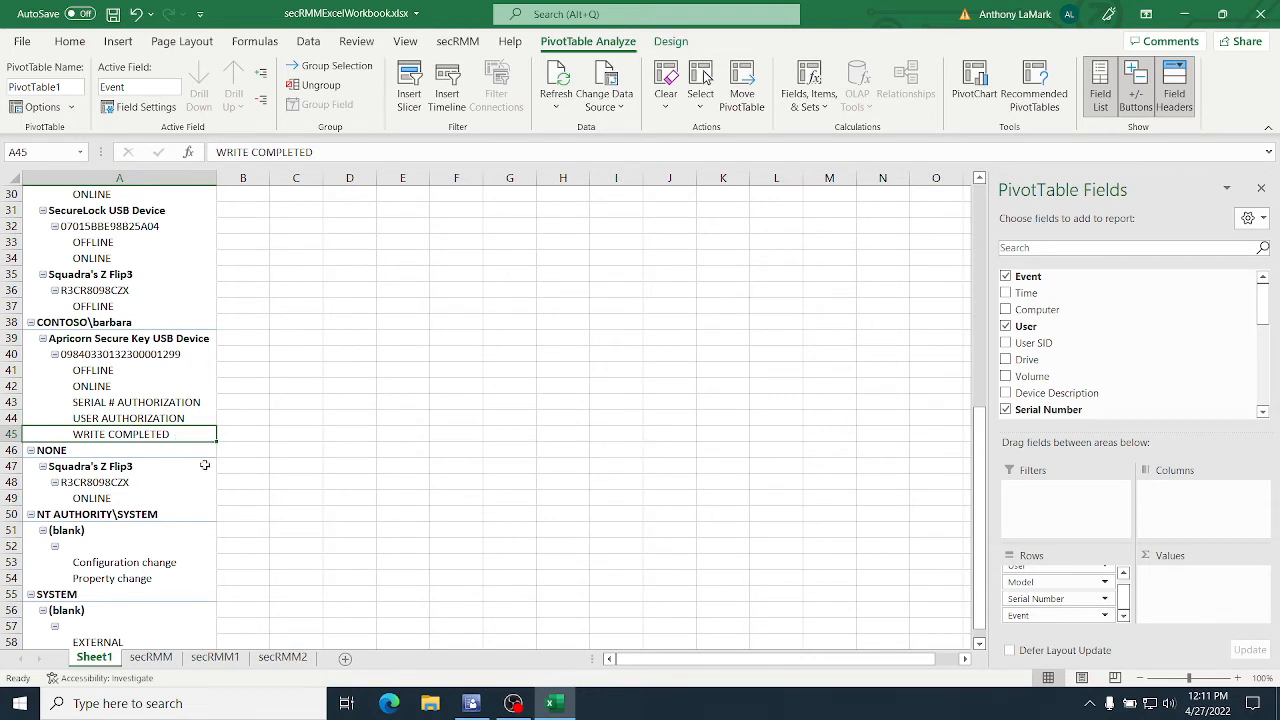
Step: Examine the Squadra's Z Flip3 entry under the NONE user in the PivotTable
click(123, 453)
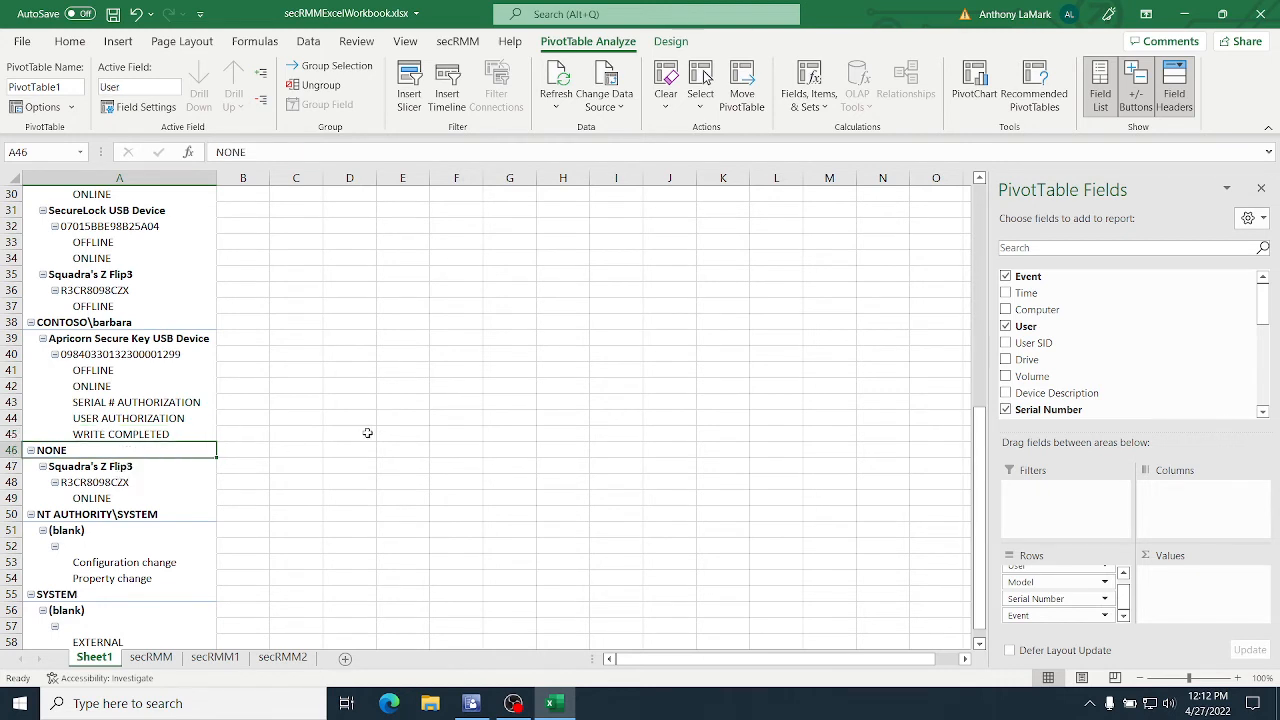
click(143, 467)
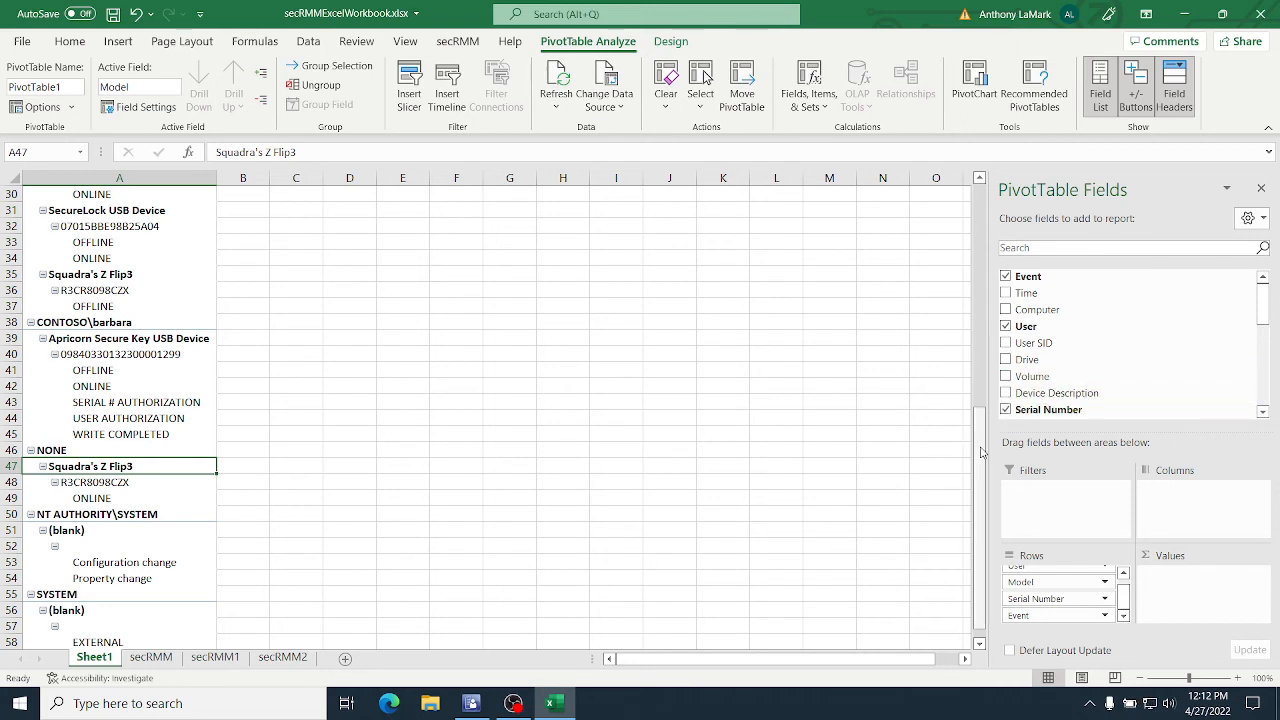
drag(981, 453, 983, 200)
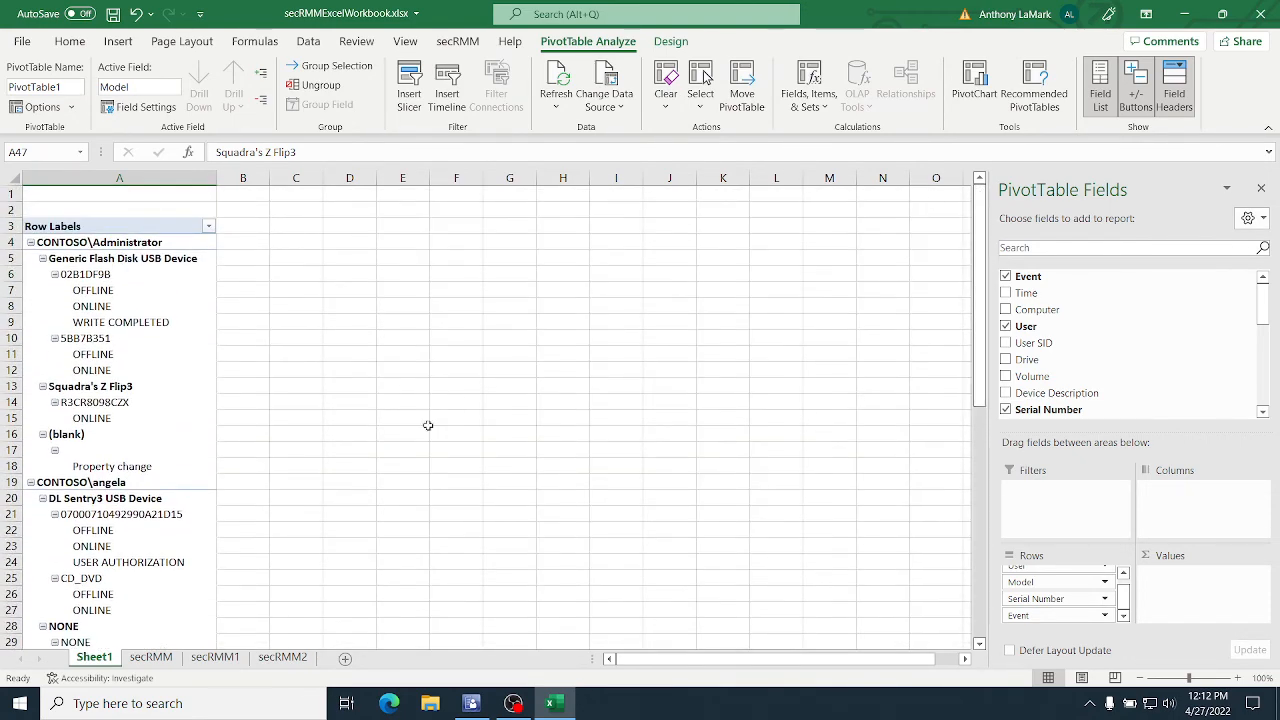
Step: Return to the first columns of the secRMM sheet and switch back to the Configuration Manager console
click(143, 660)
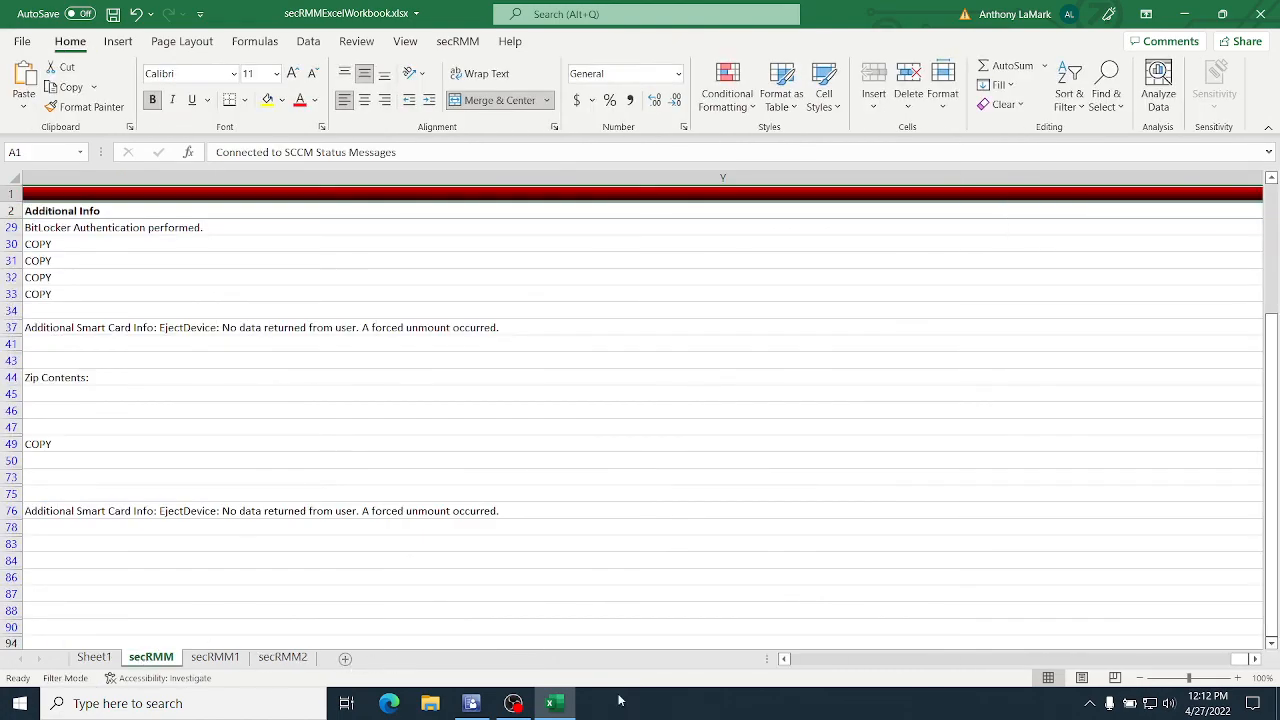
click(795, 661)
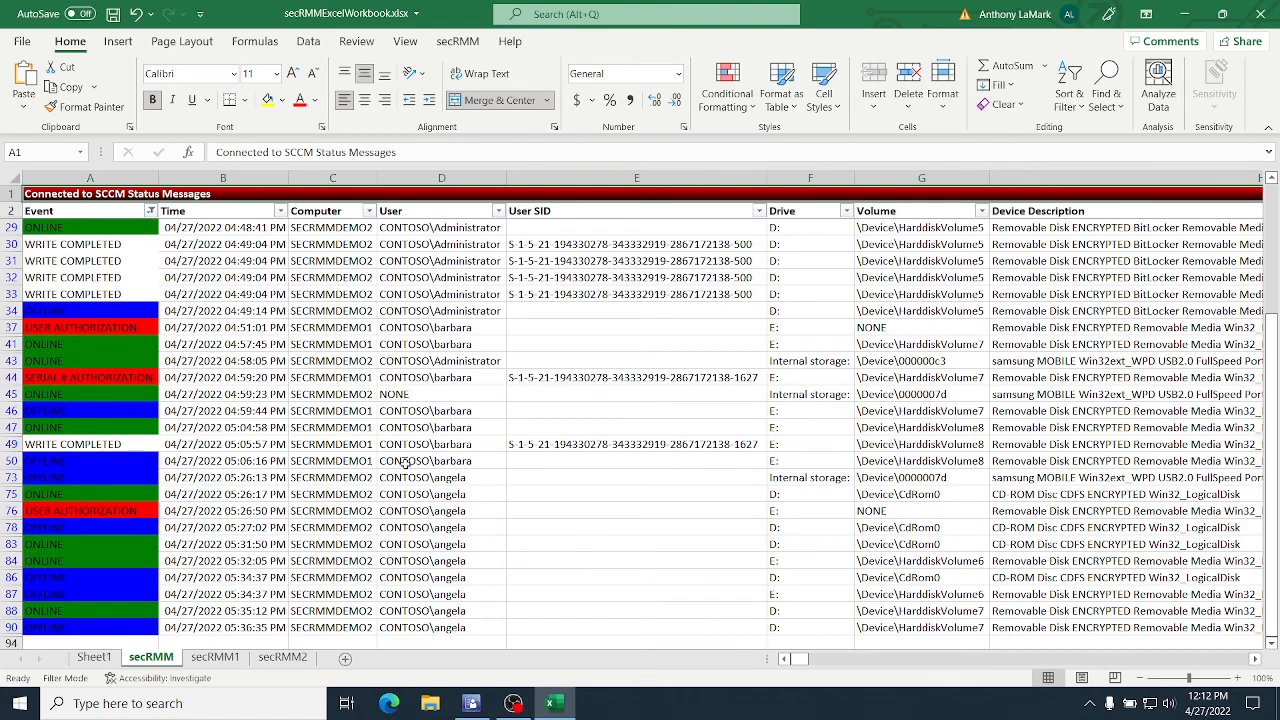
click(1185, 14)
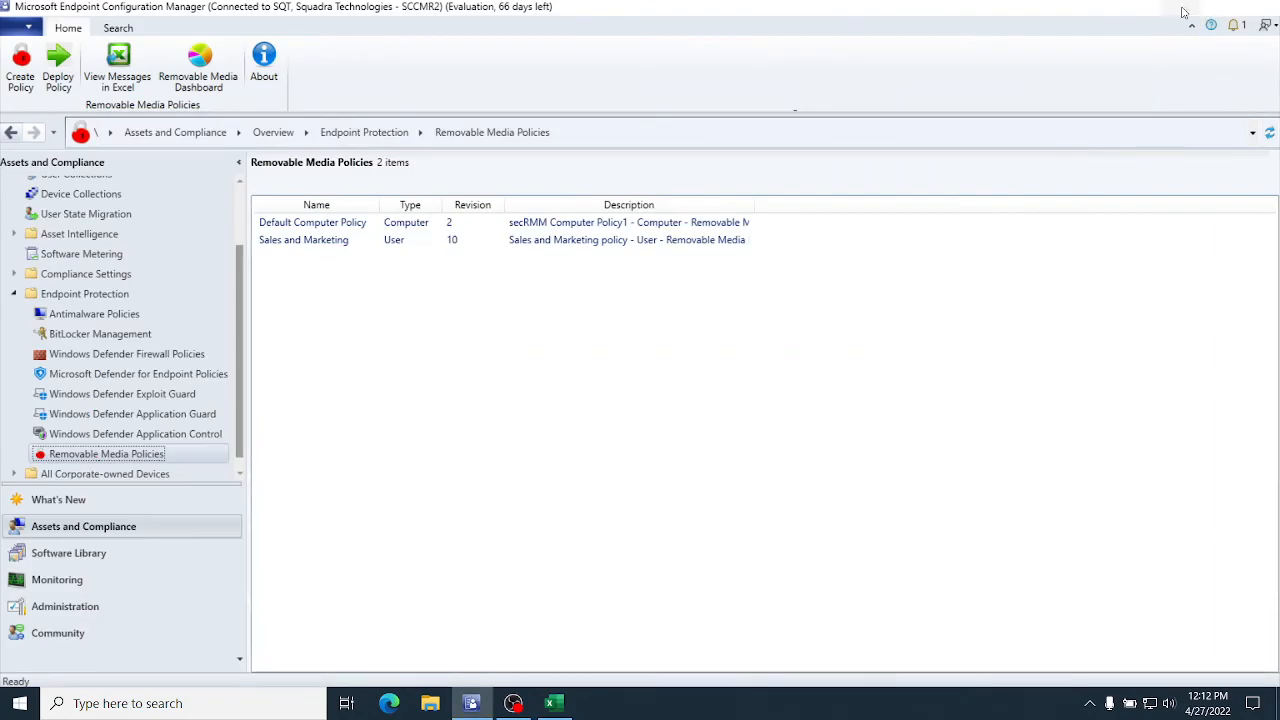